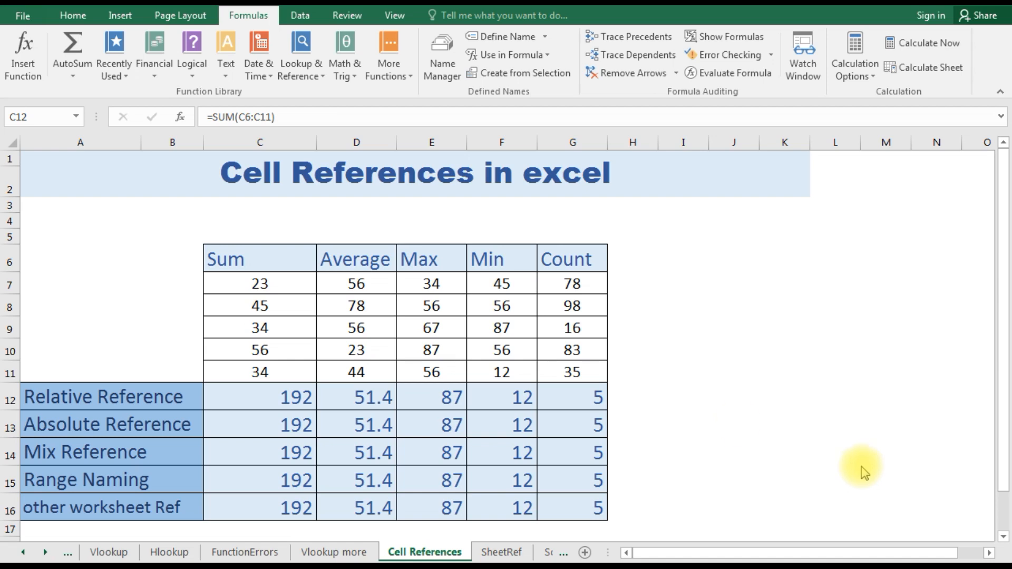
- Examine the Relative Reference SUM formula in C12 and the cell range it refers to
left_click(246, 405)
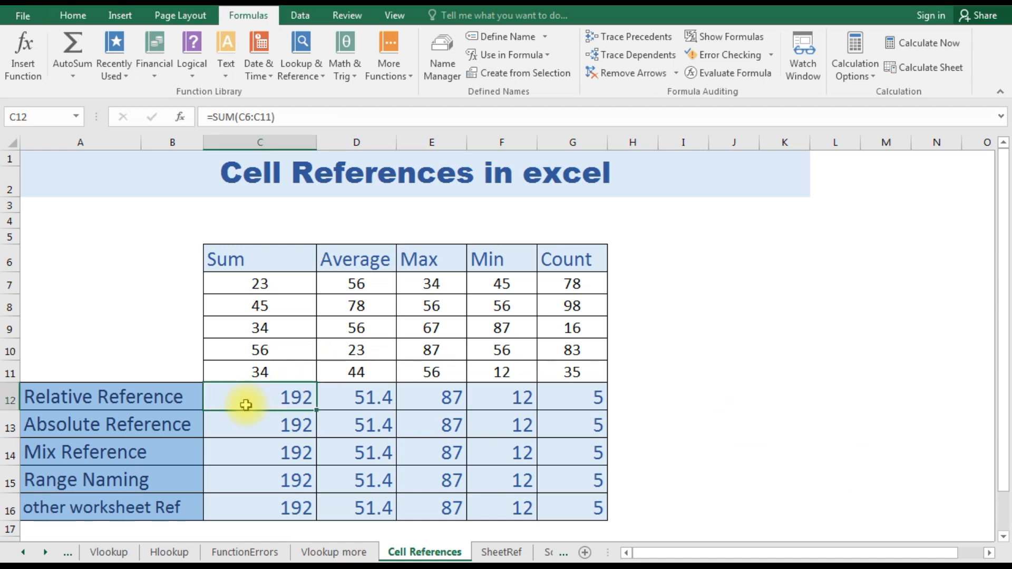
key("Left")
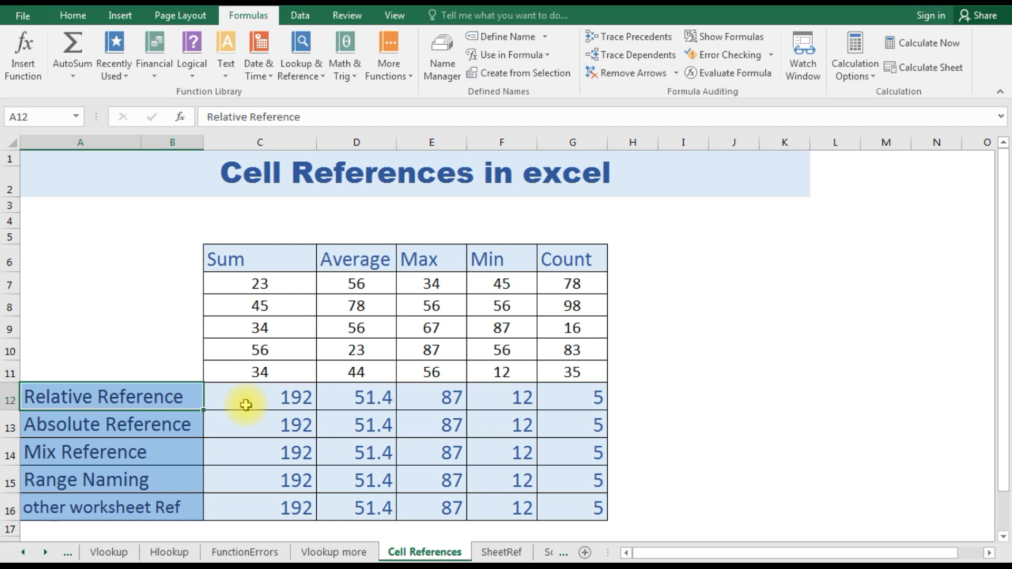
left_click(246, 405)
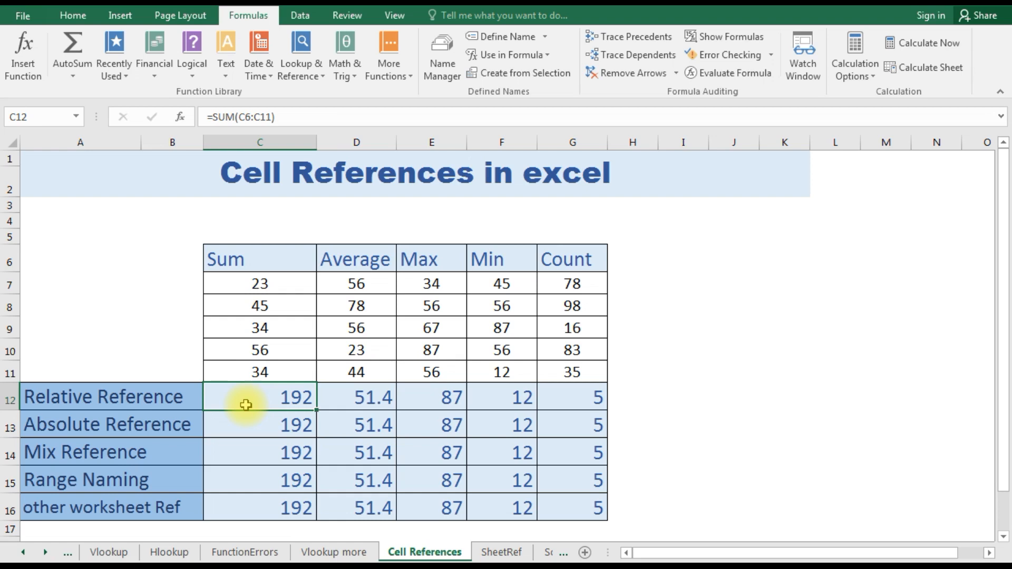
left_click(278, 116)
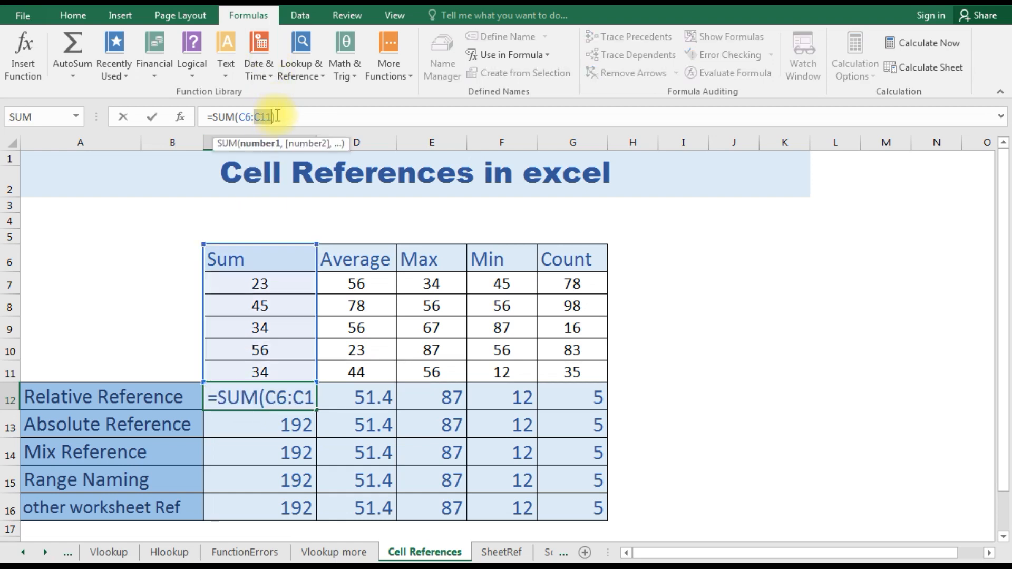
left_click(271, 116)
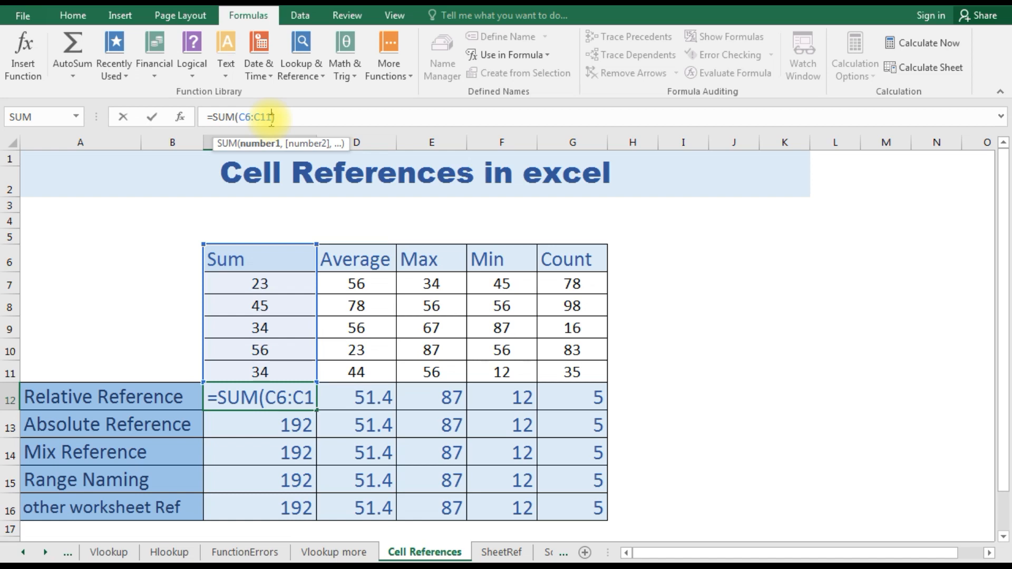
key("Return")
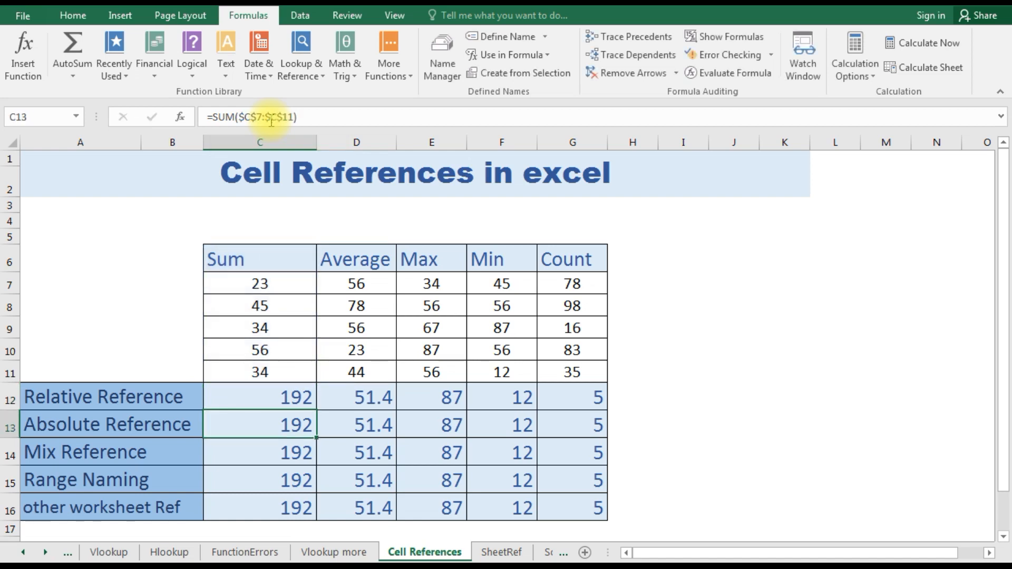
- Examine the Absolute Reference SUM formula in C13 and the dollar signs in its range
key("Left")
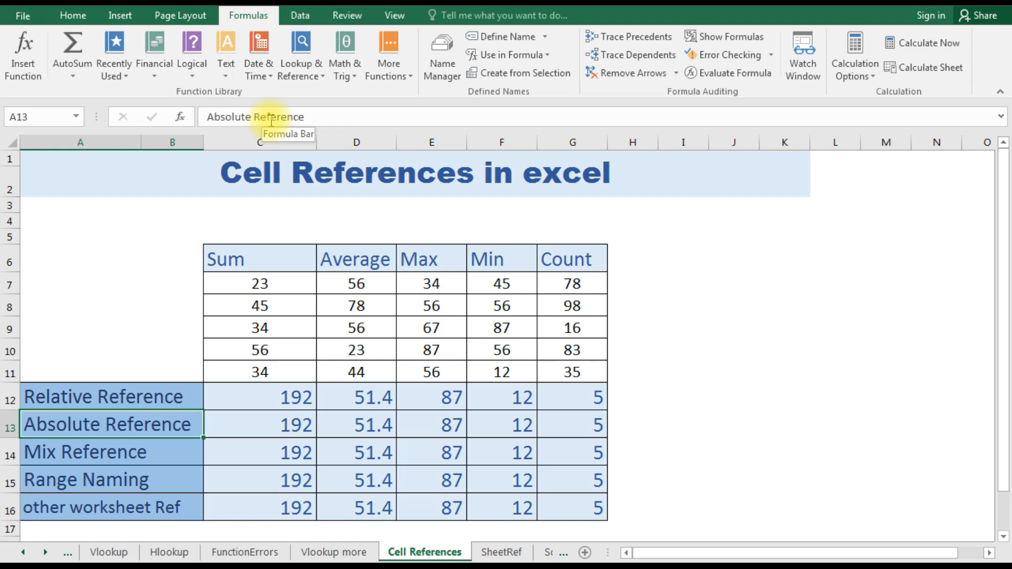
key("Right")
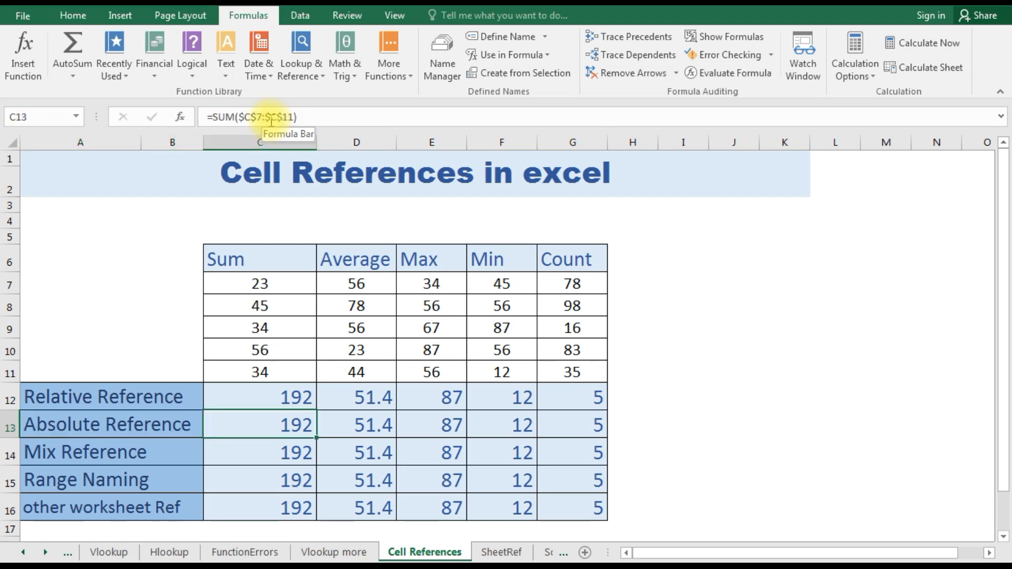
left_click(258, 120)
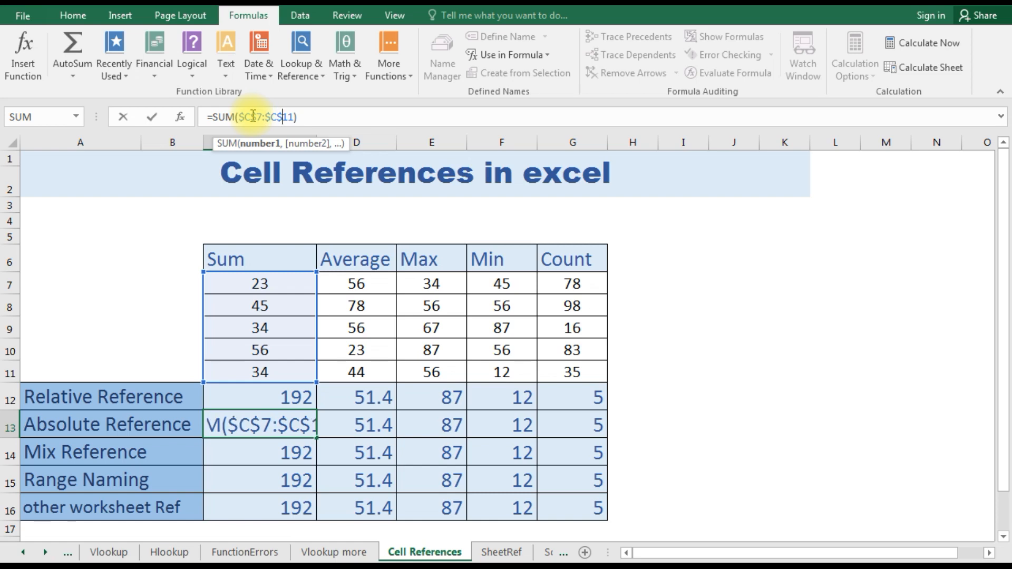
key("Right")
key("Right")
key("Right")
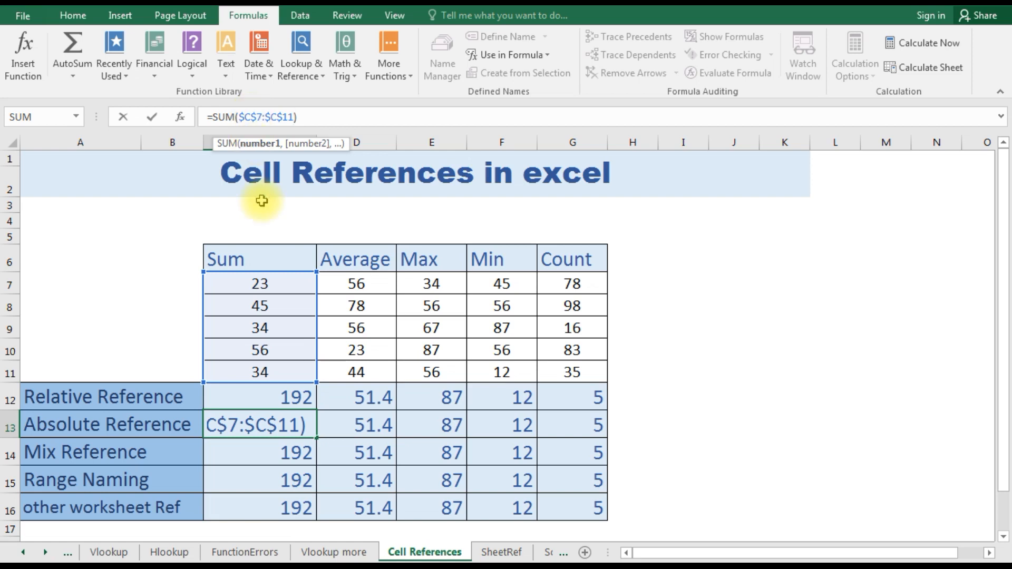
- Examine the Mix Reference SUM formula in C14 and how its range is partly locked
left_click(242, 454)
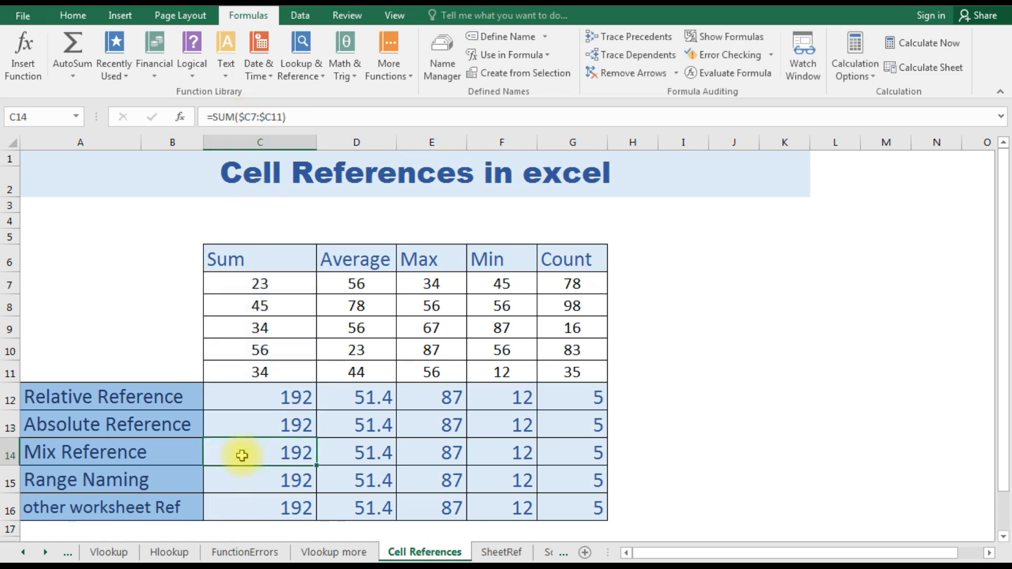
double_click(247, 117)
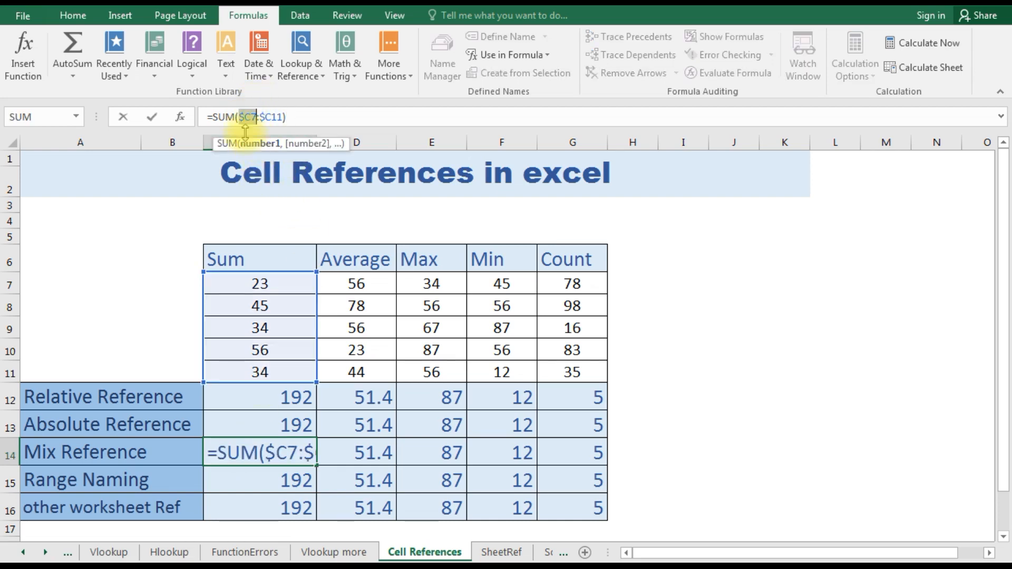
left_click(246, 117)
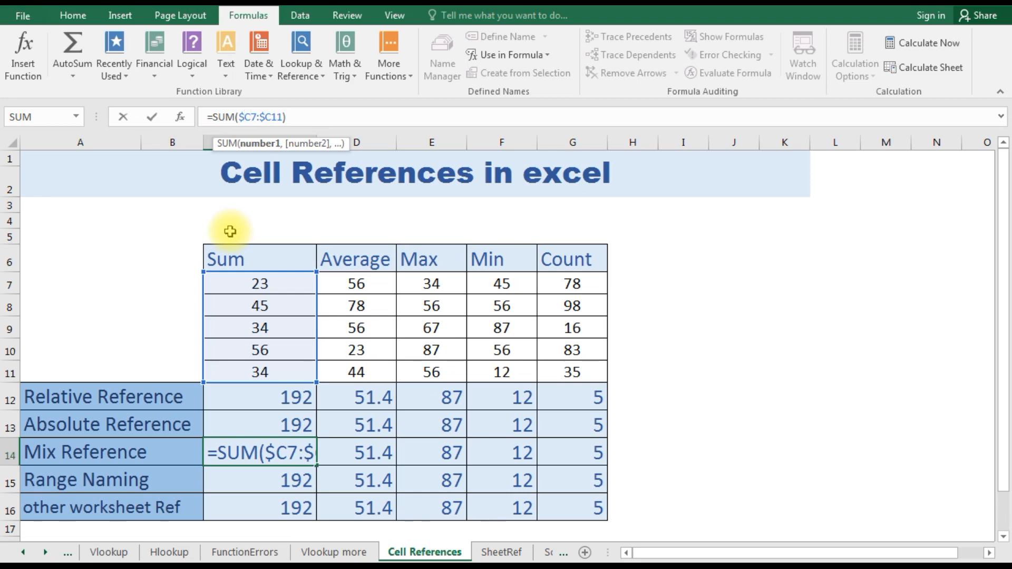
key("End")
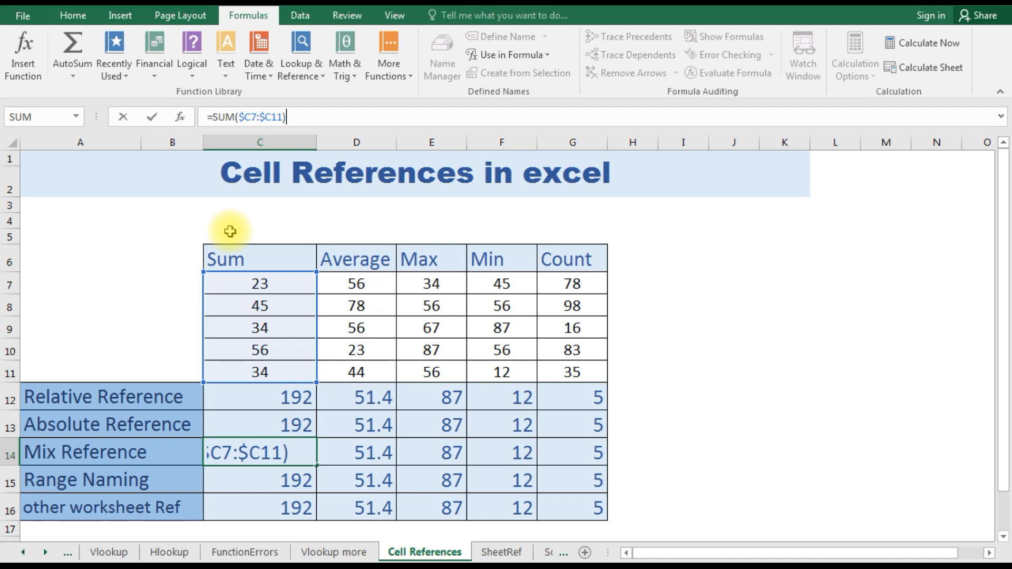
key("ctrl+Return")
- Examine the Range Naming SUM formula in C15 and the cells covered by its named range
key("Down")
key("Down")
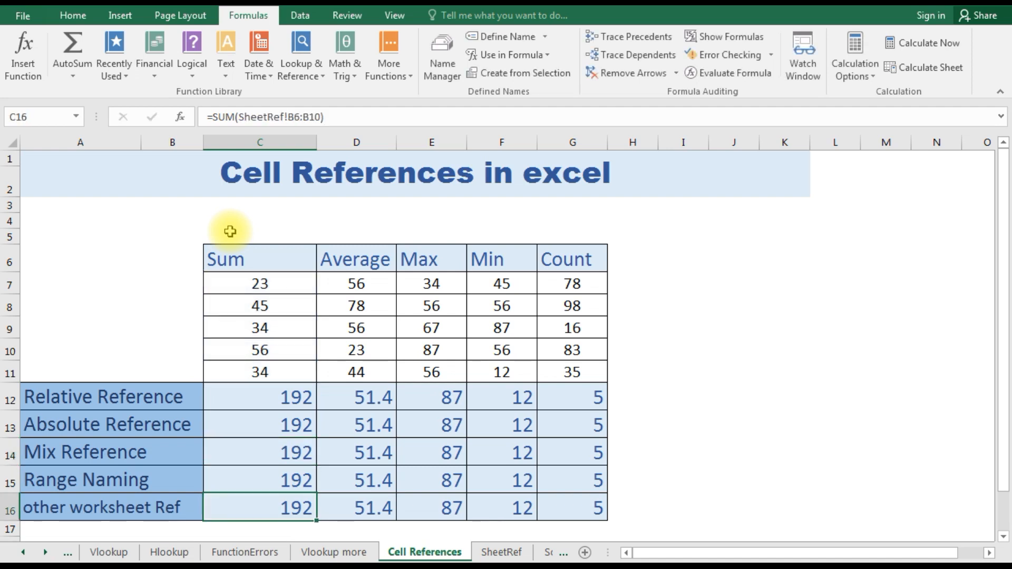
key("Up")
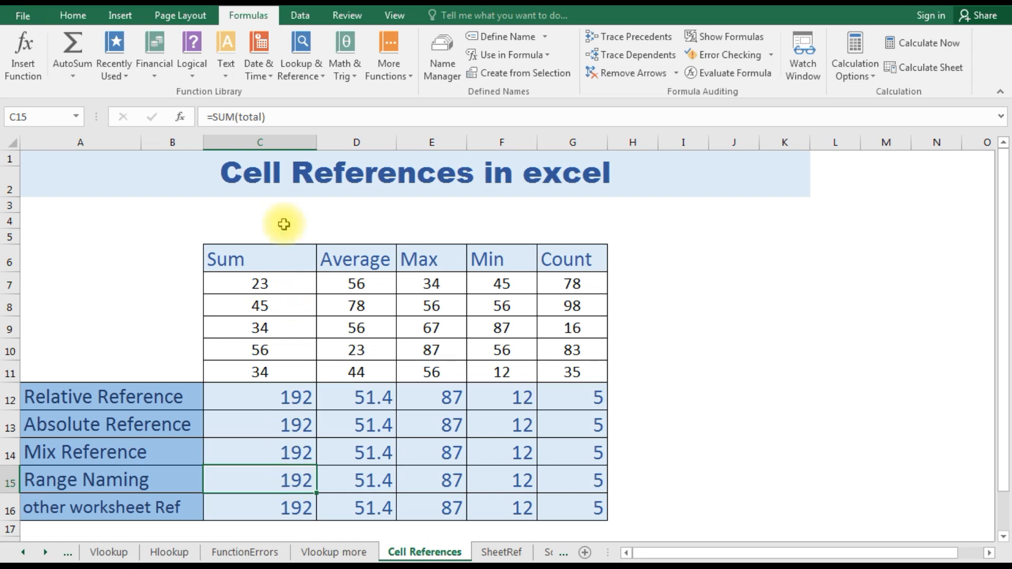
left_click(264, 113)
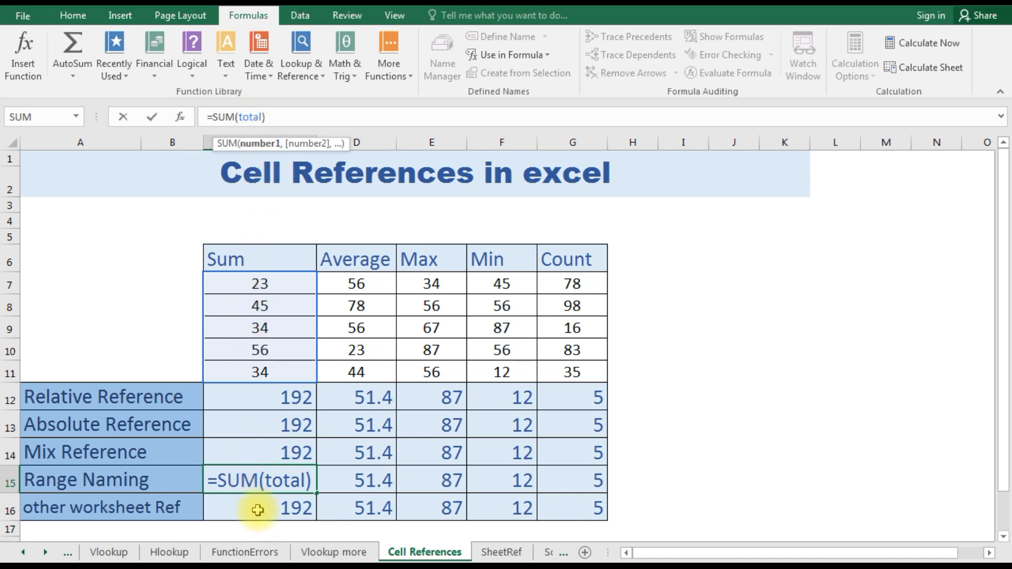
key("Escape")
- Examine the other worksheet Ref SUM formula in C16, including its sheet name and cell range
key("Return")
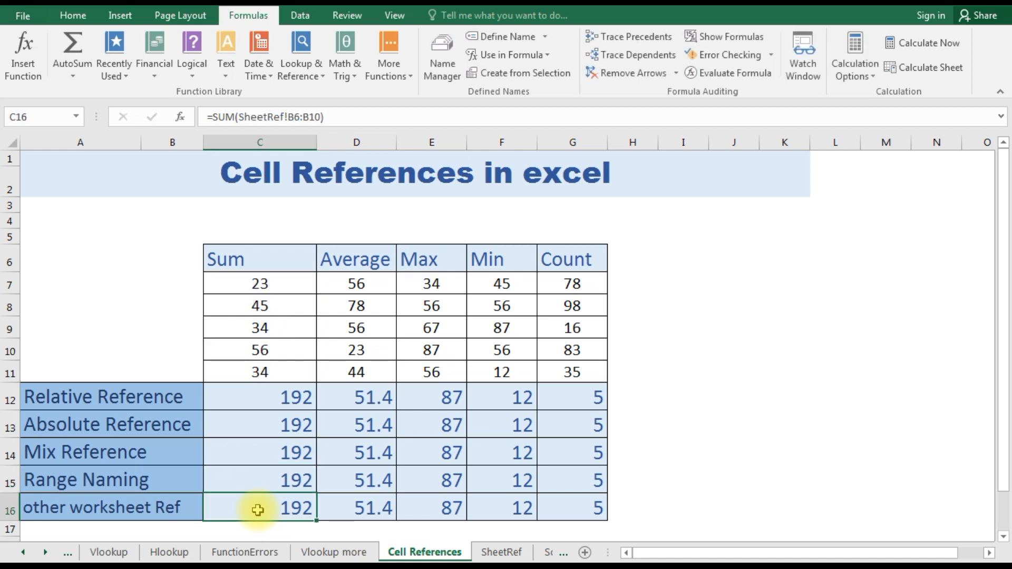
left_click(269, 114)
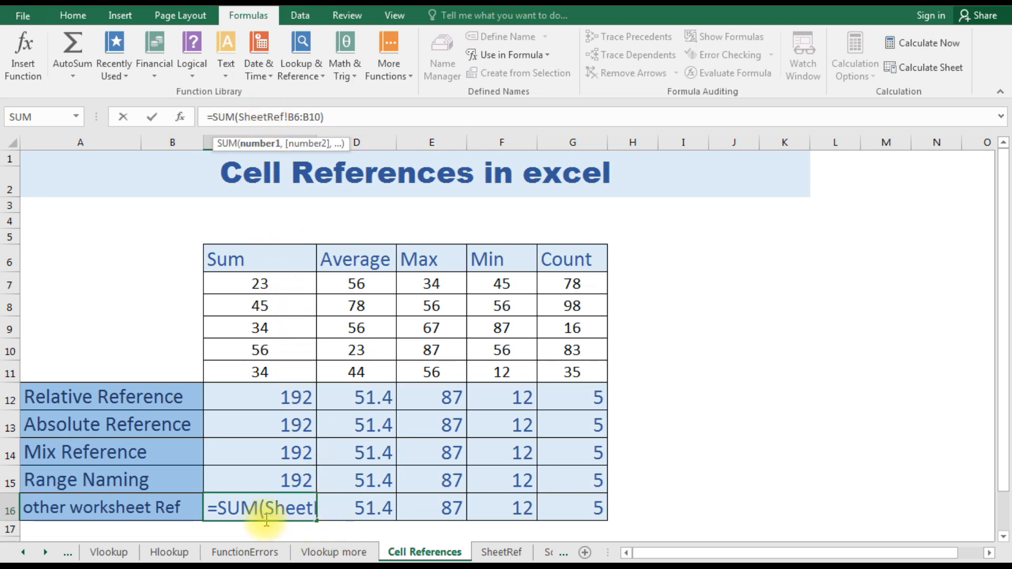
double_click(283, 116)
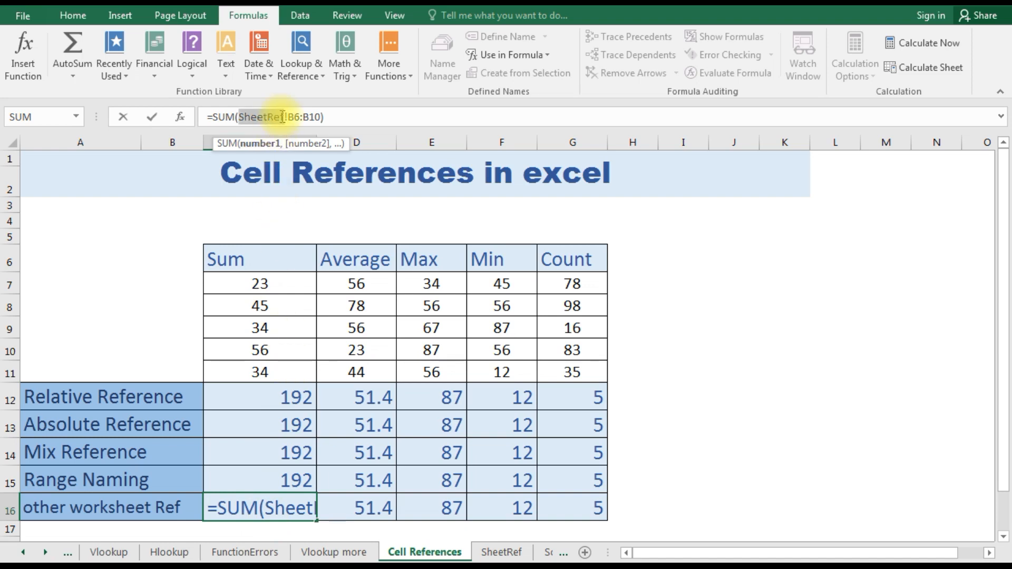
left_click(294, 114)
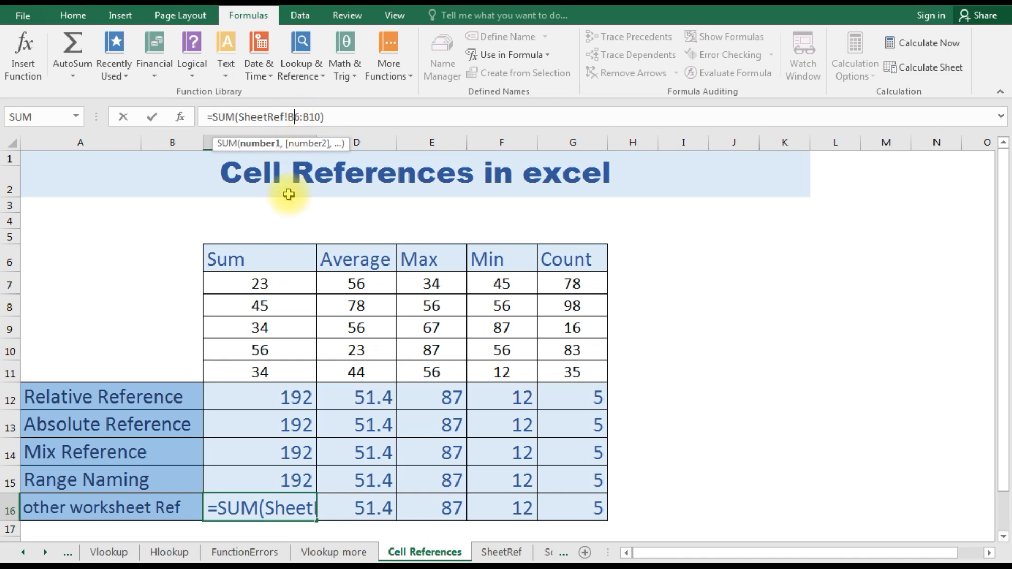
- Show the formulas in the cells instead of their results and autofit column D to its formulas
left_click(297, 391)
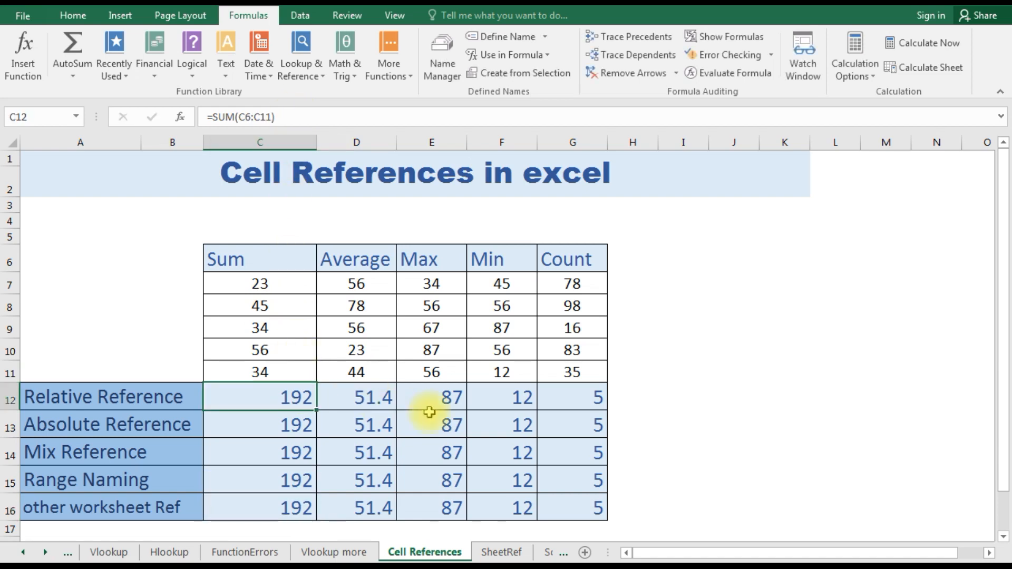
left_click(717, 38)
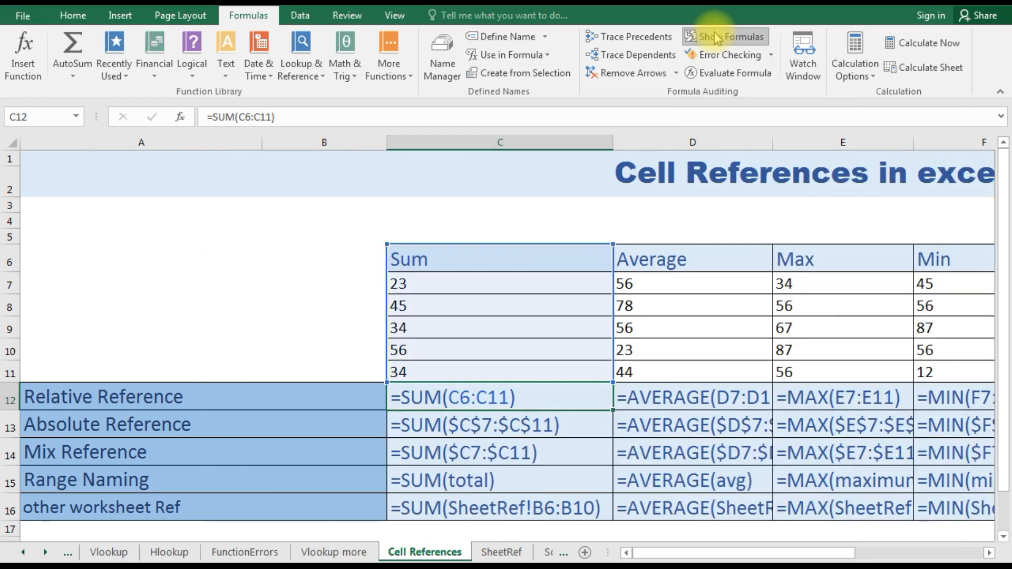
double_click(773, 139)
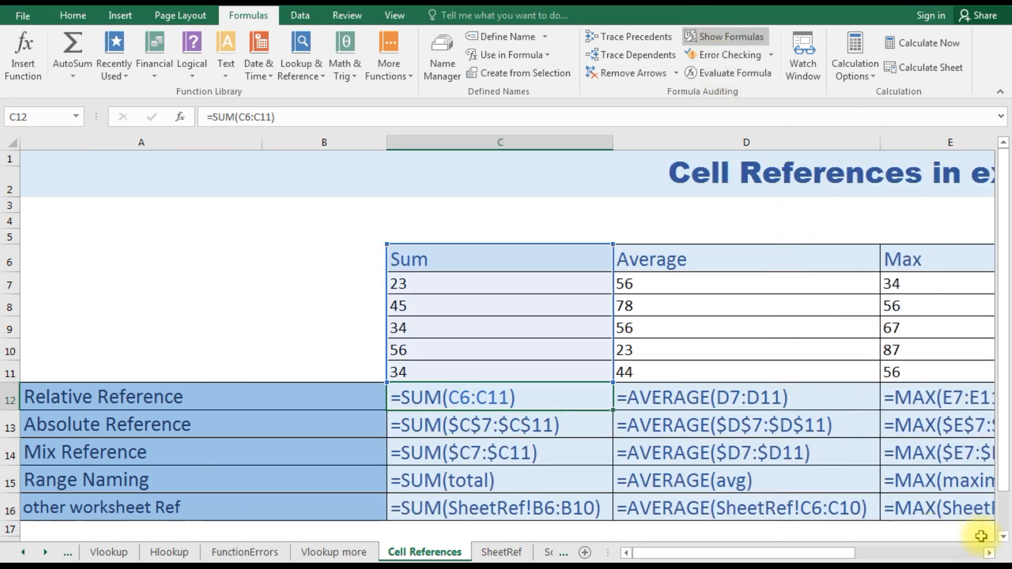
left_click(989, 553)
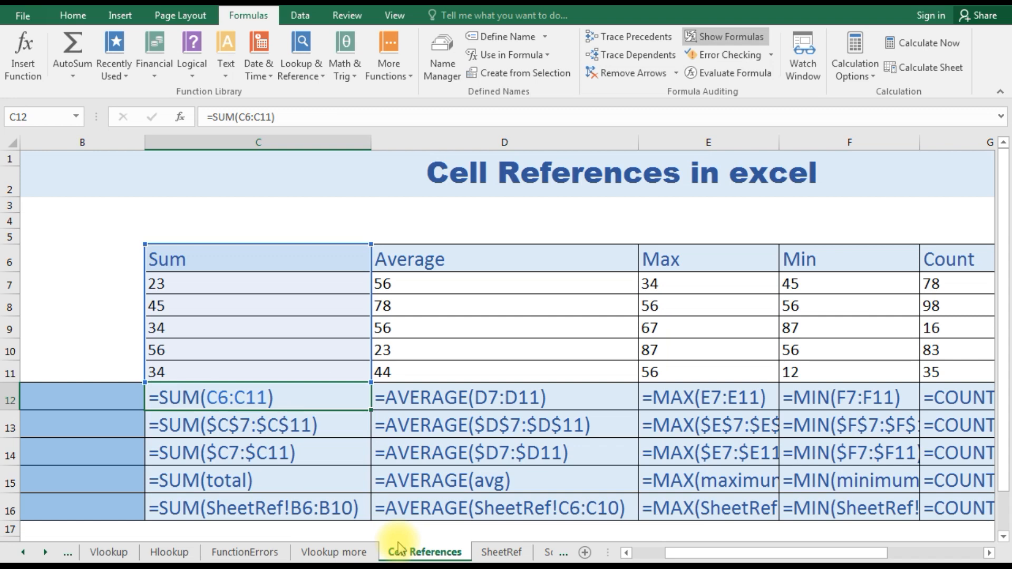
- Go through the displayed absolute, mixed and named-range SUM formulas in C13 to C15
key("Down")
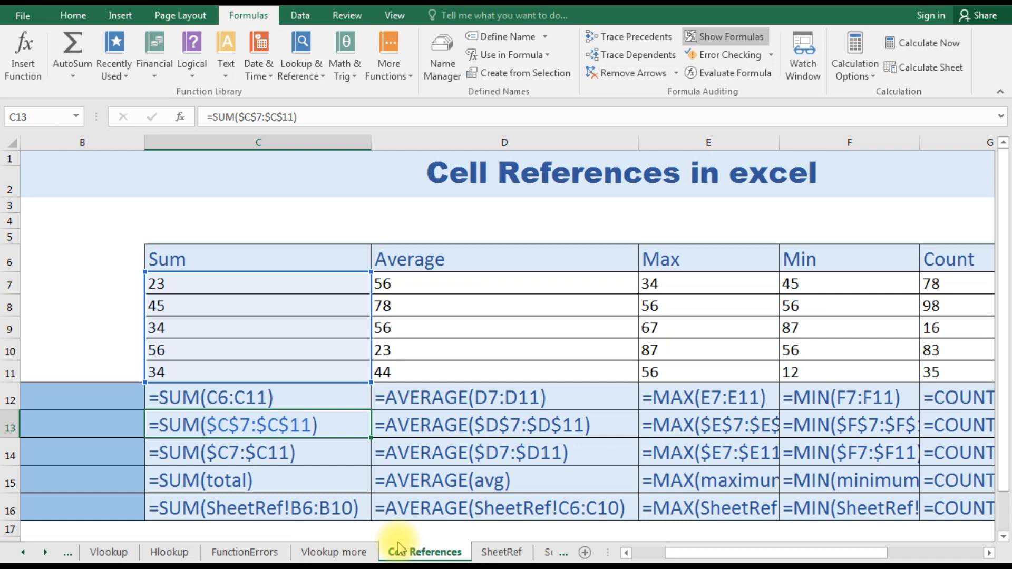
key("Down")
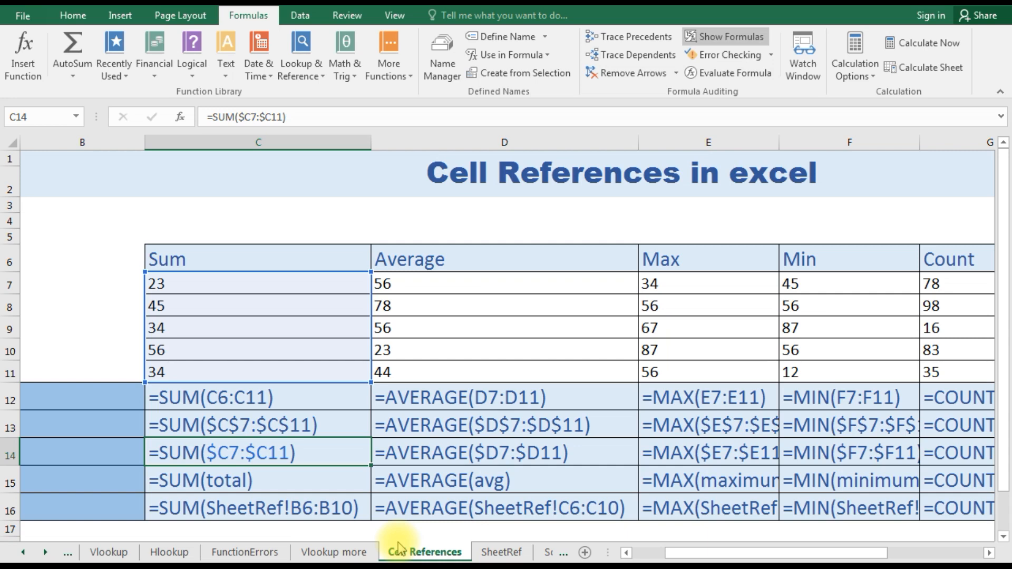
key("Down")
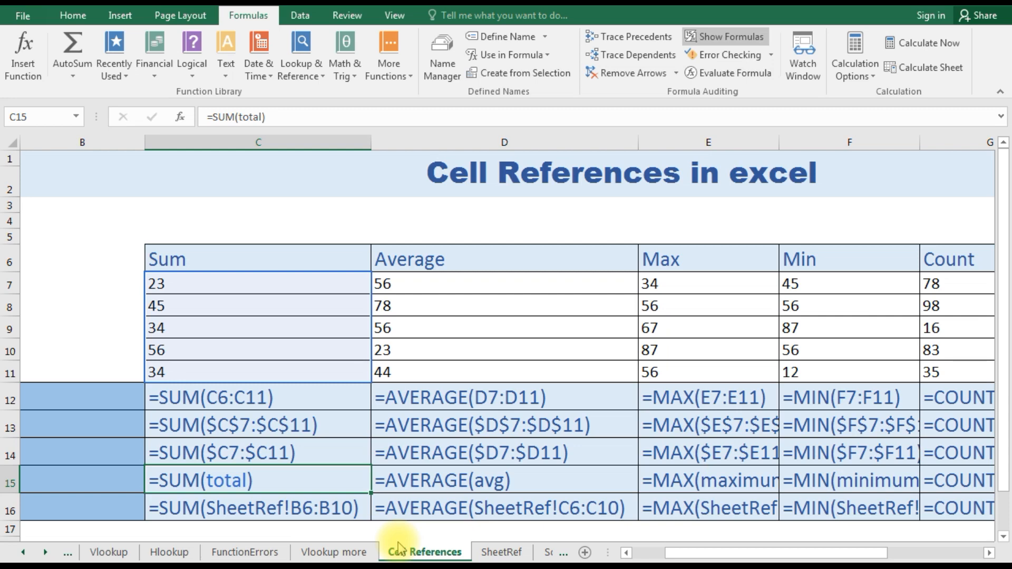
- Inspect the sheet name within the SUM formula in C16, and check the AVERAGE formula in D12
left_click(262, 510)
double_click(262, 509)
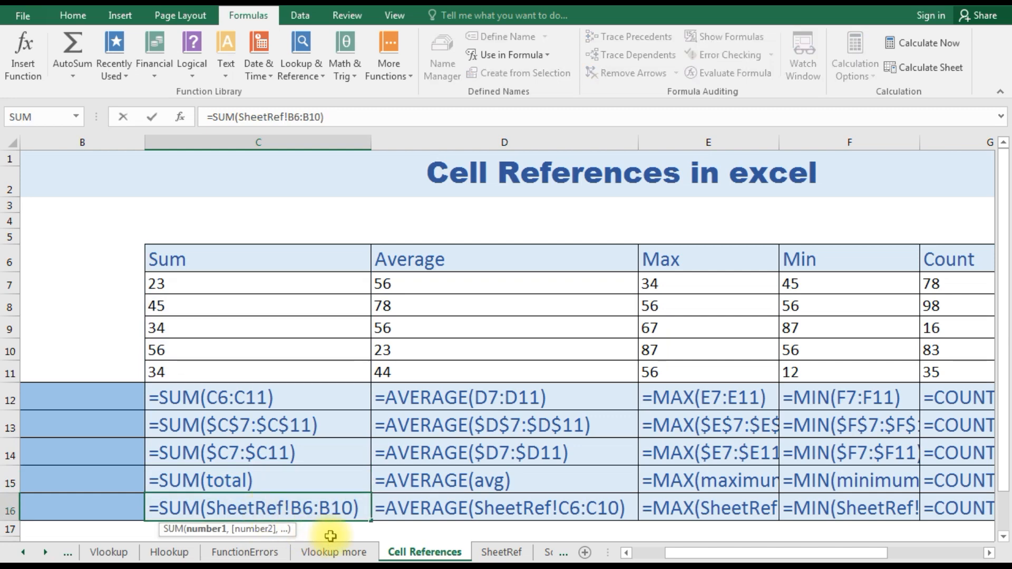
key("Left")
key("Left")
key("Left")
key("Left")
key("Left")
key("Left")
key("Right")
key("Right")
key("Right")
key("Right")
key("Right")
key("Right")
key("Right")
key("Right")
double_click(429, 396)
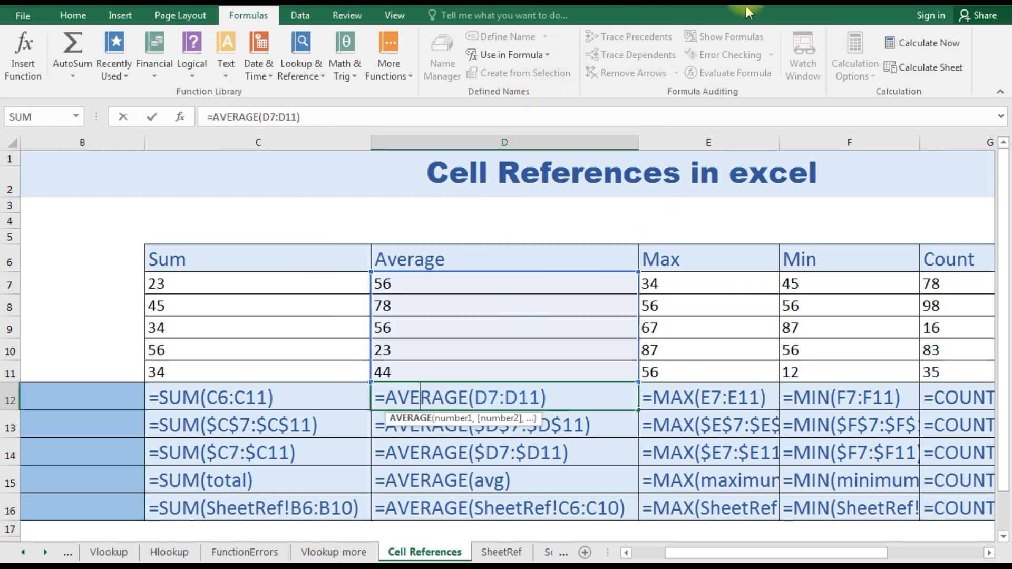
- Return the cells to showing results instead of formulas and enter the relative reference formula =sum(c7:c11) in C12
left_click(282, 399)
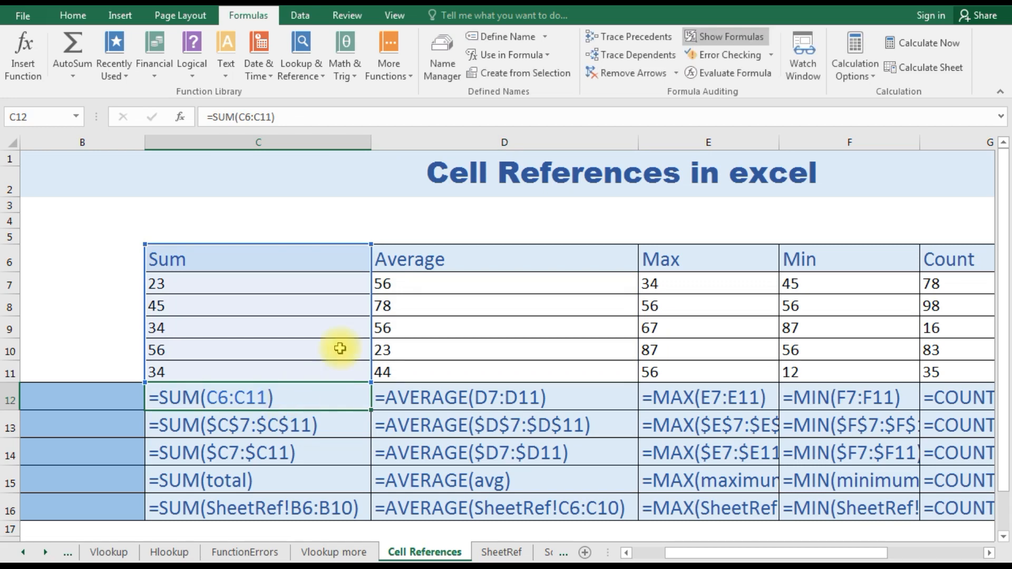
left_click(719, 37)
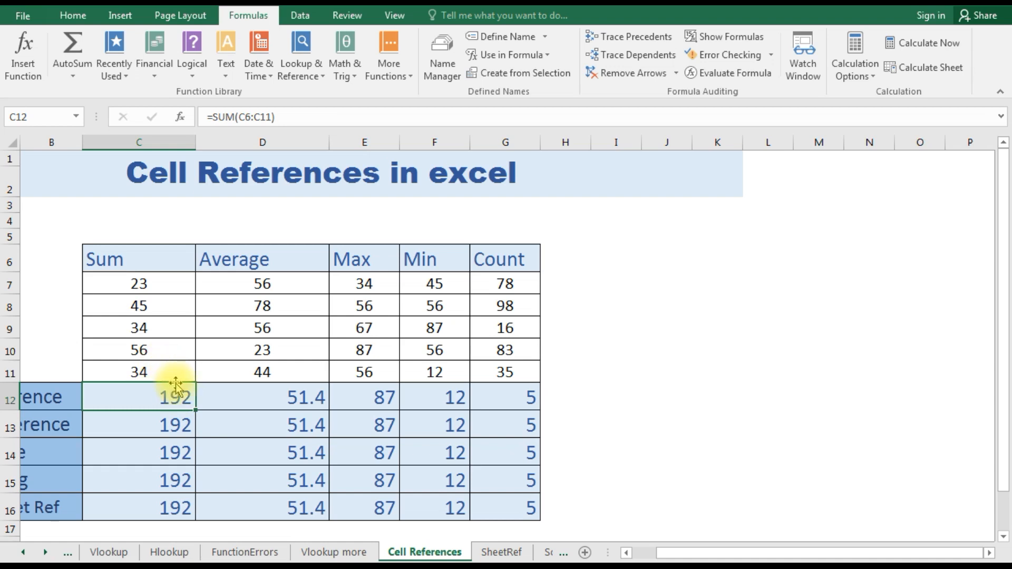
type("=sun")
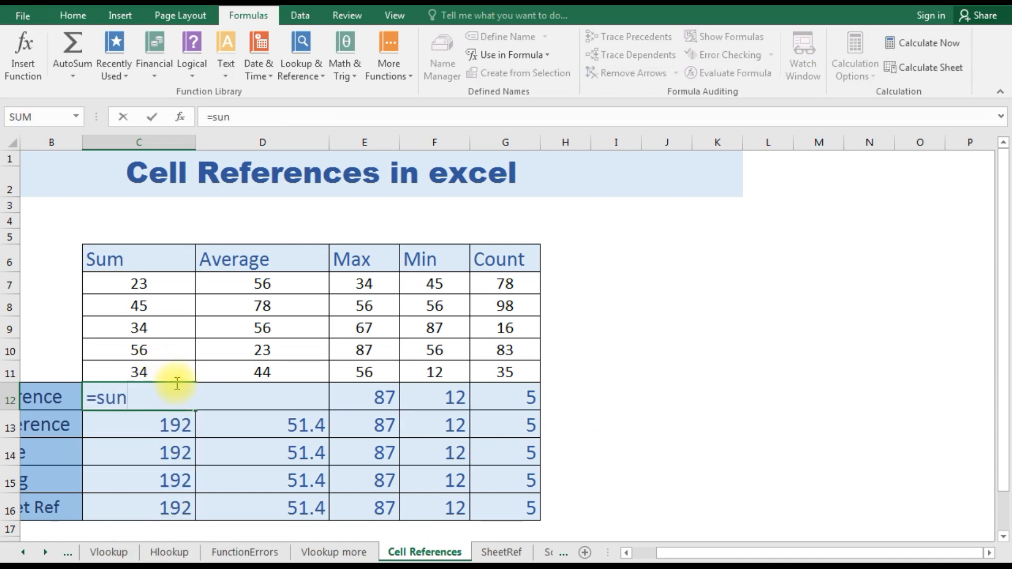
key("BackSpace")
type("m")
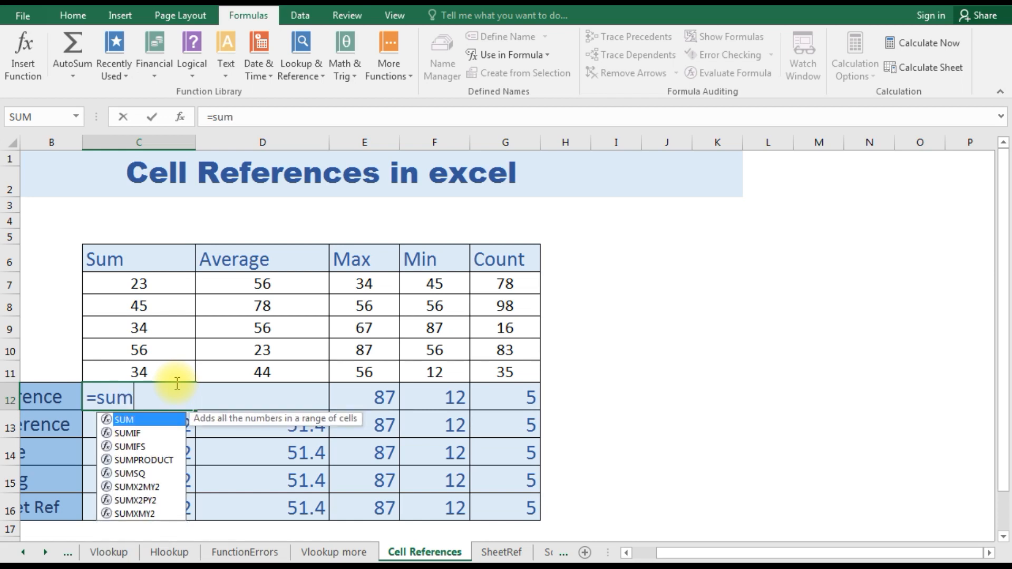
type("(")
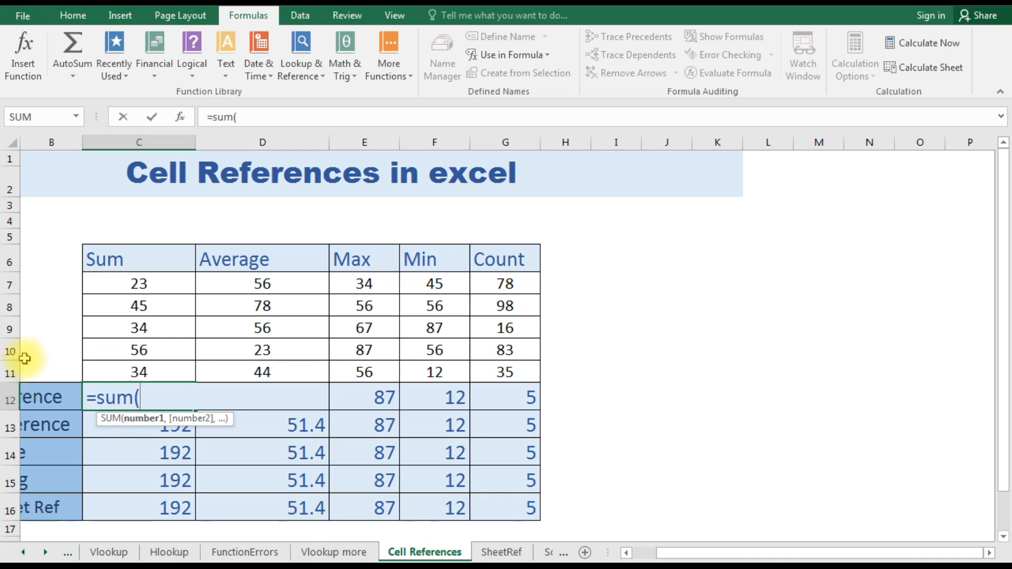
type("c")
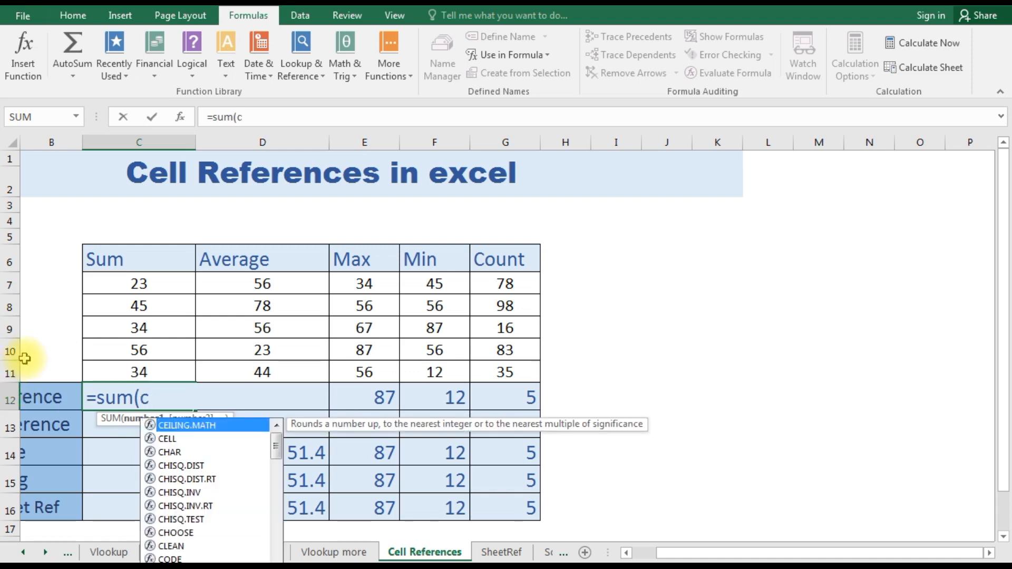
type("7")
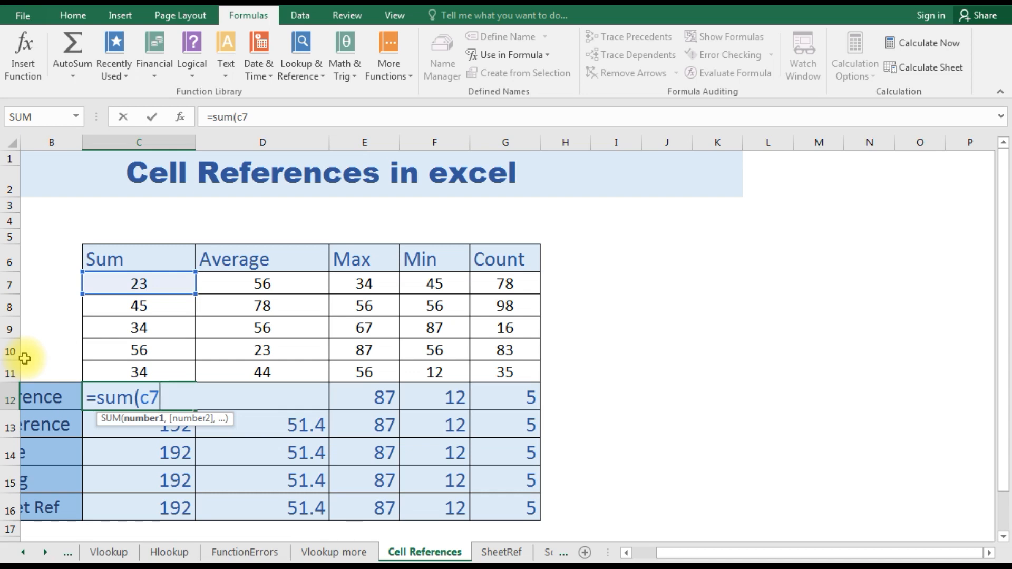
type(":c1")
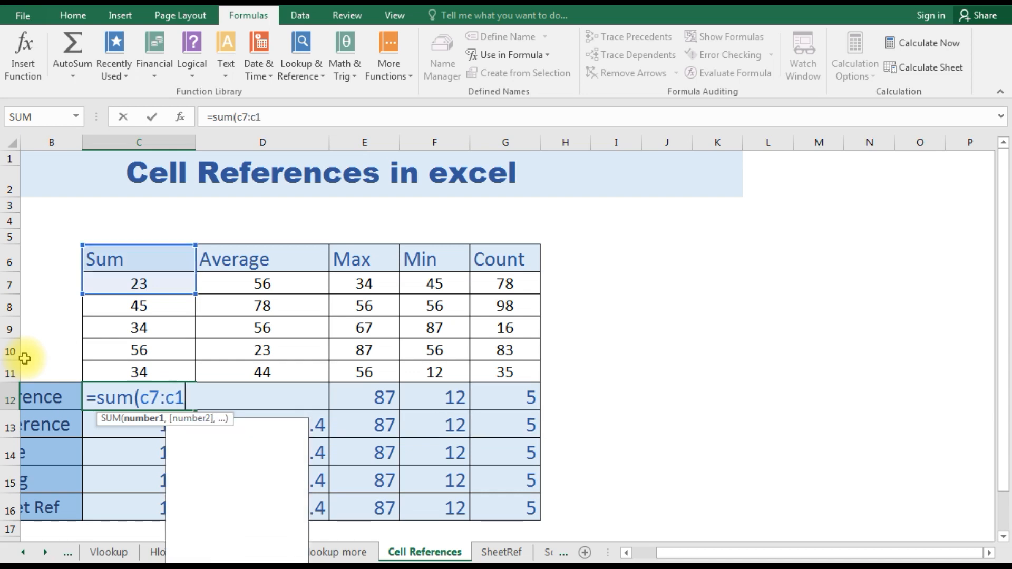
type("1)")
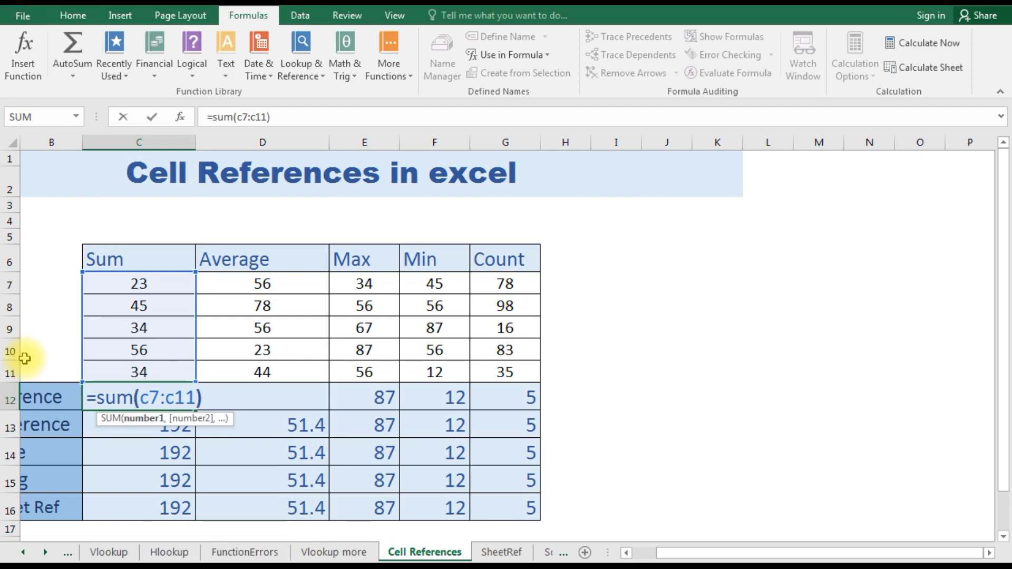
key("Return")
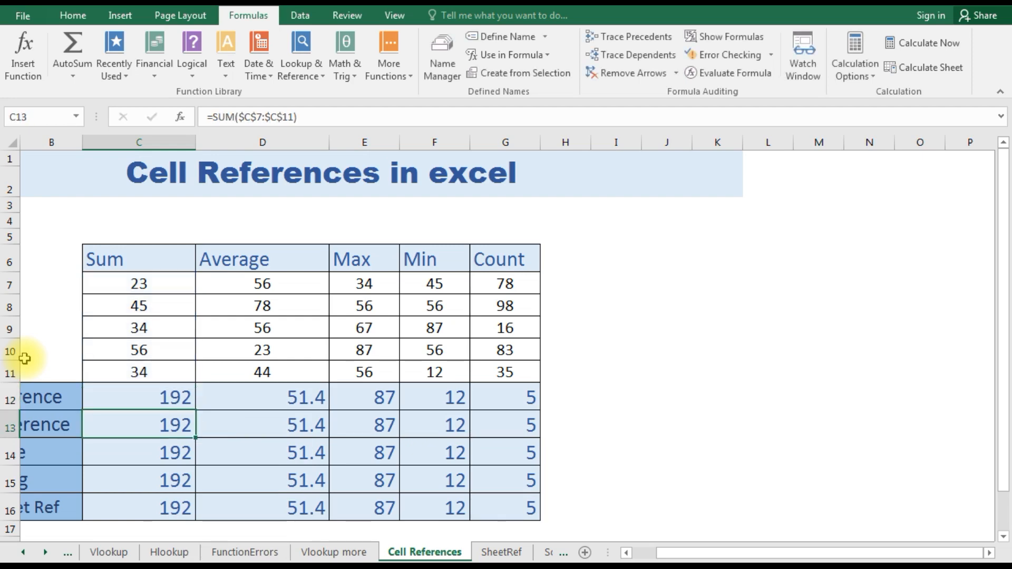
- Clear the Absolute Reference cell C13 and enter the formula =sum($c$7:$c$11) in it
key("Left")
key("Right")
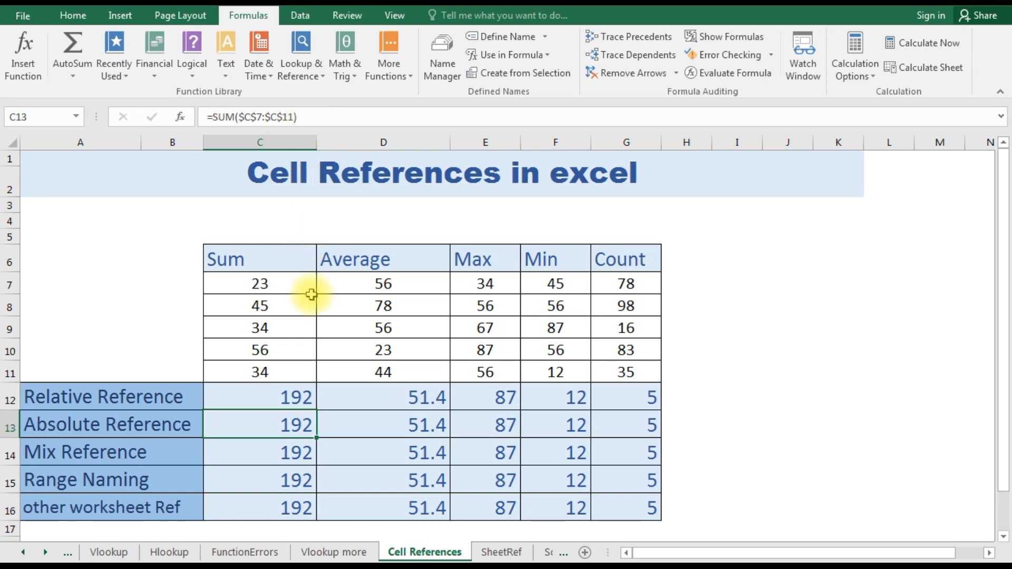
key("Delete")
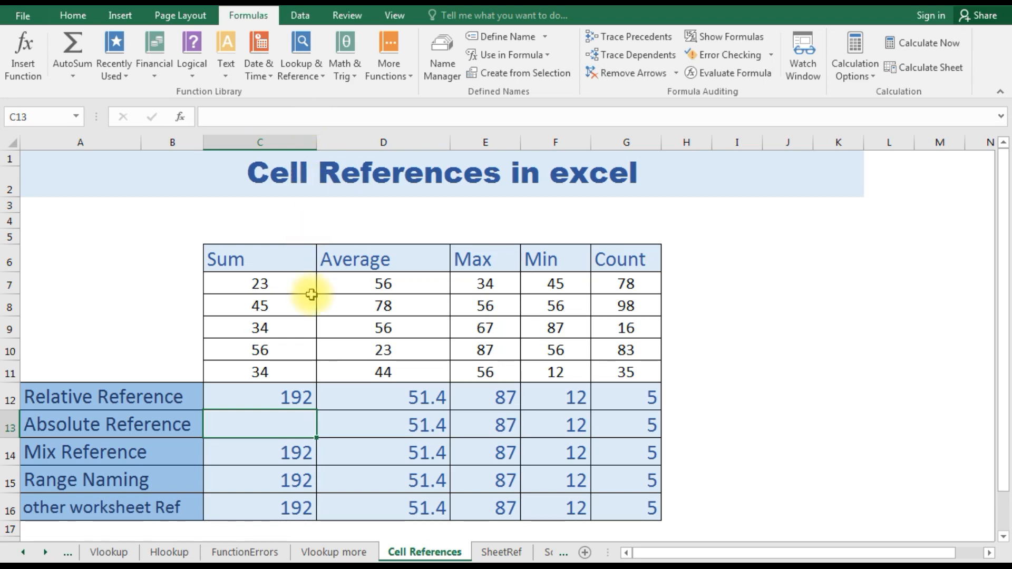
type("=")
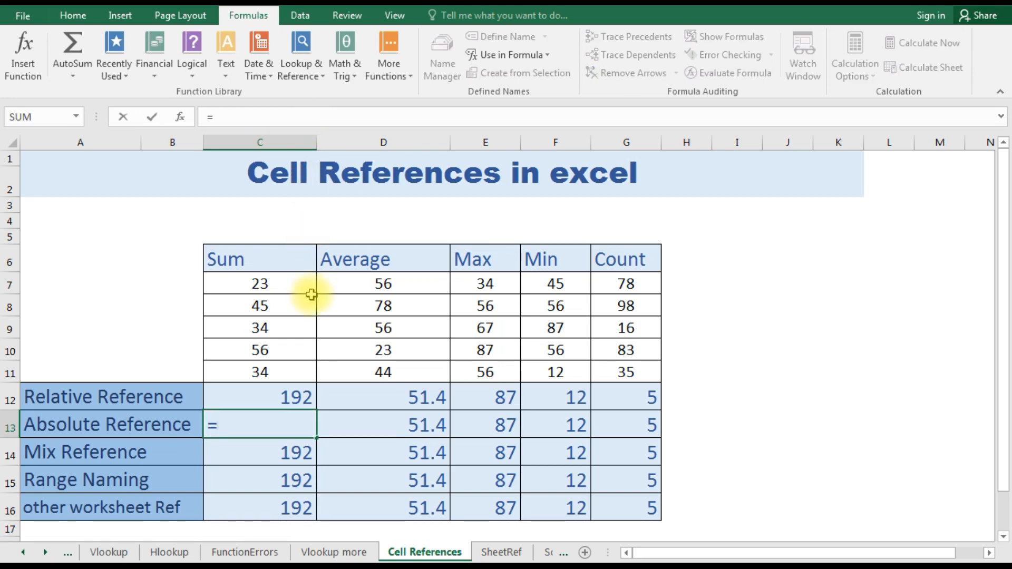
type("sum")
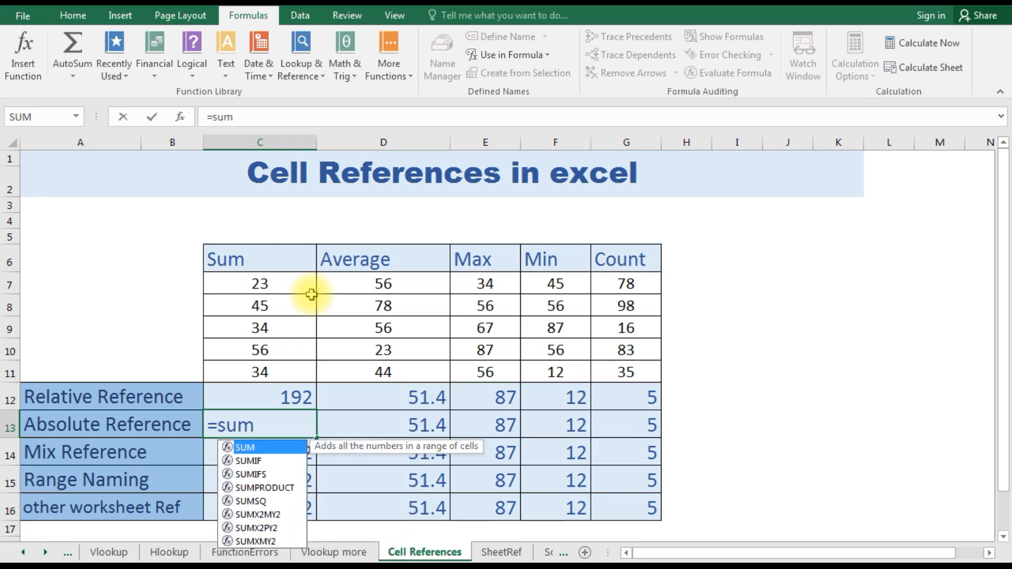
type("(")
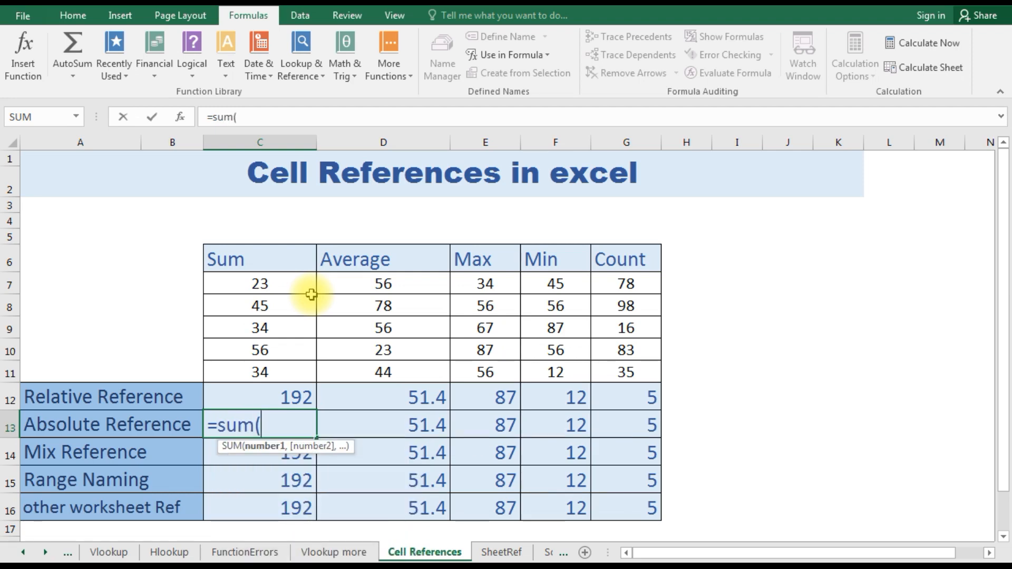
type("$c$")
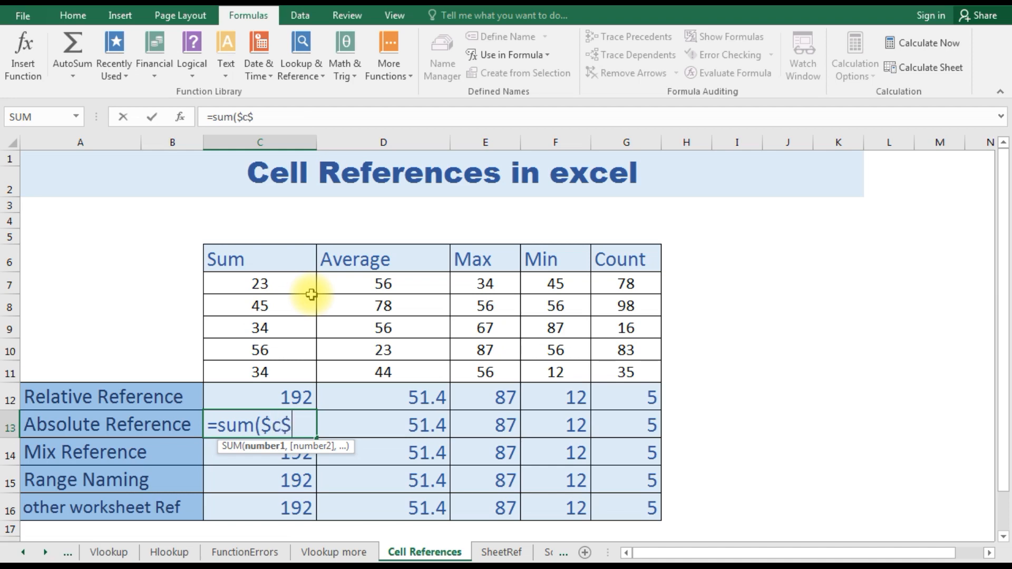
type("7")
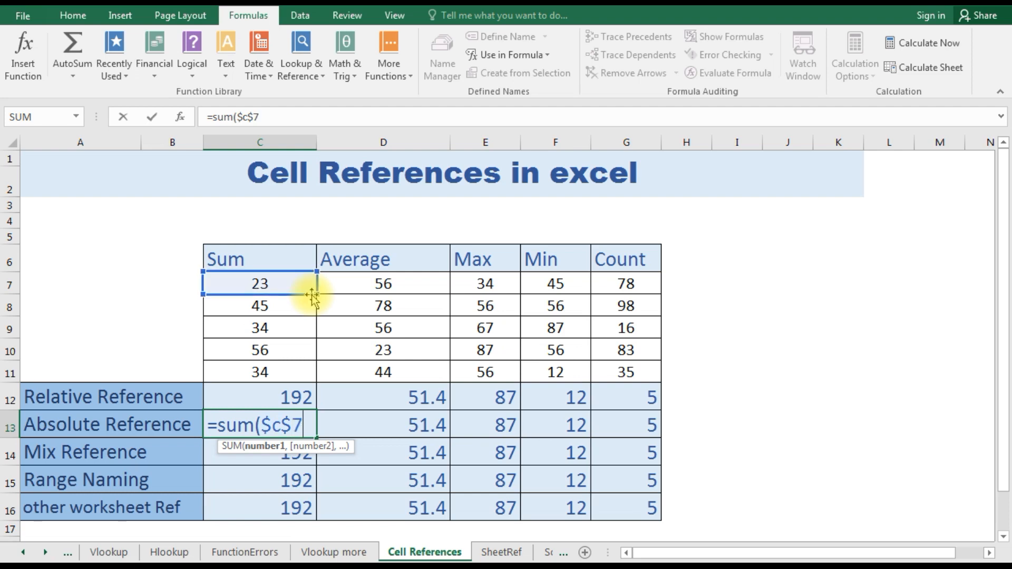
type(":$")
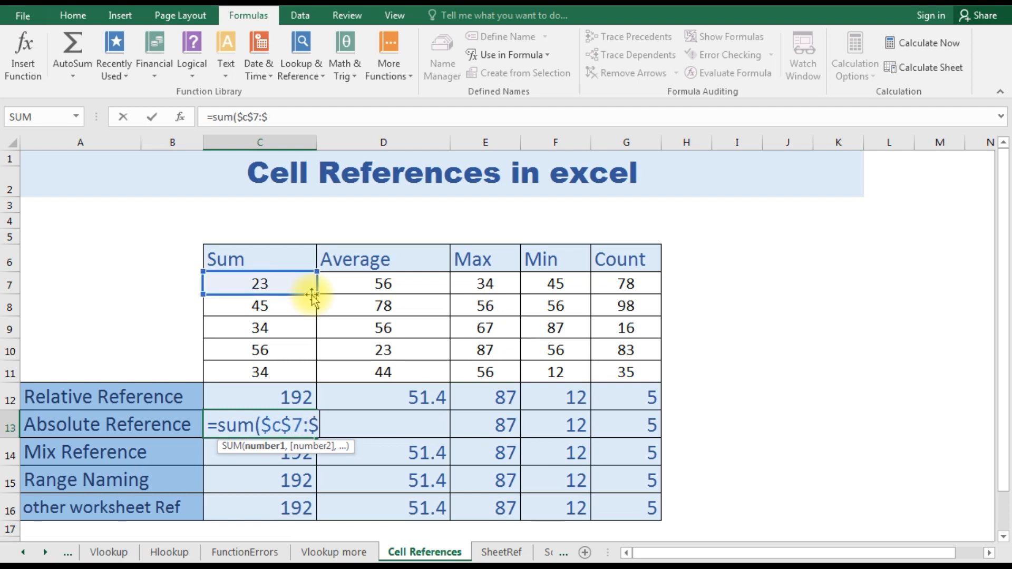
type("c$")
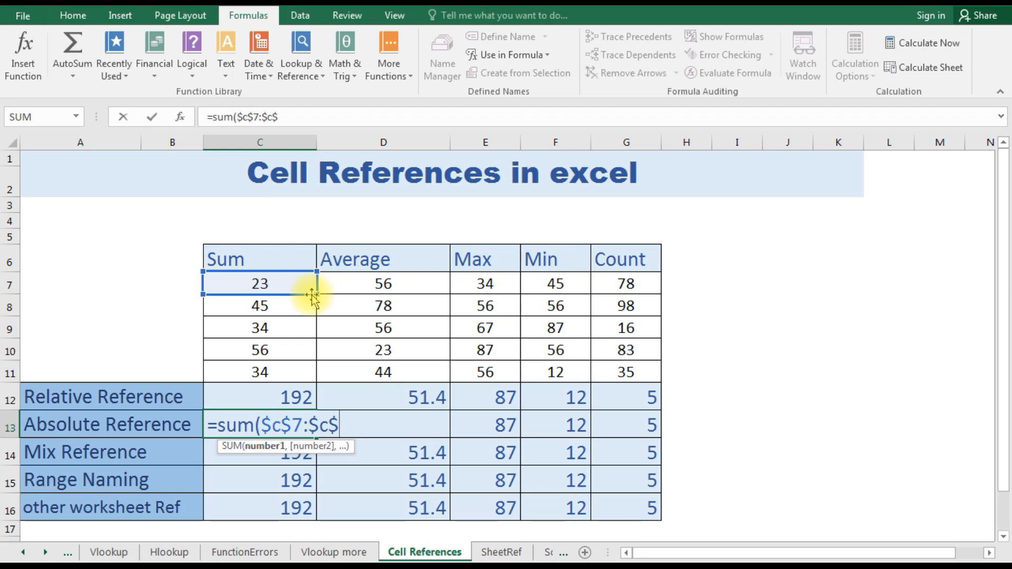
type("11")
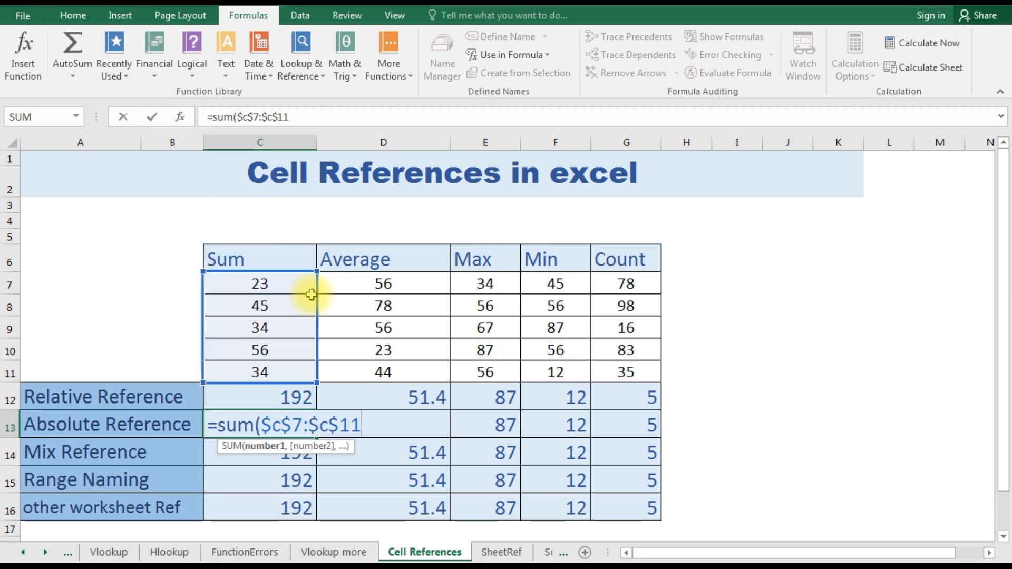
type(")")
key("Return")
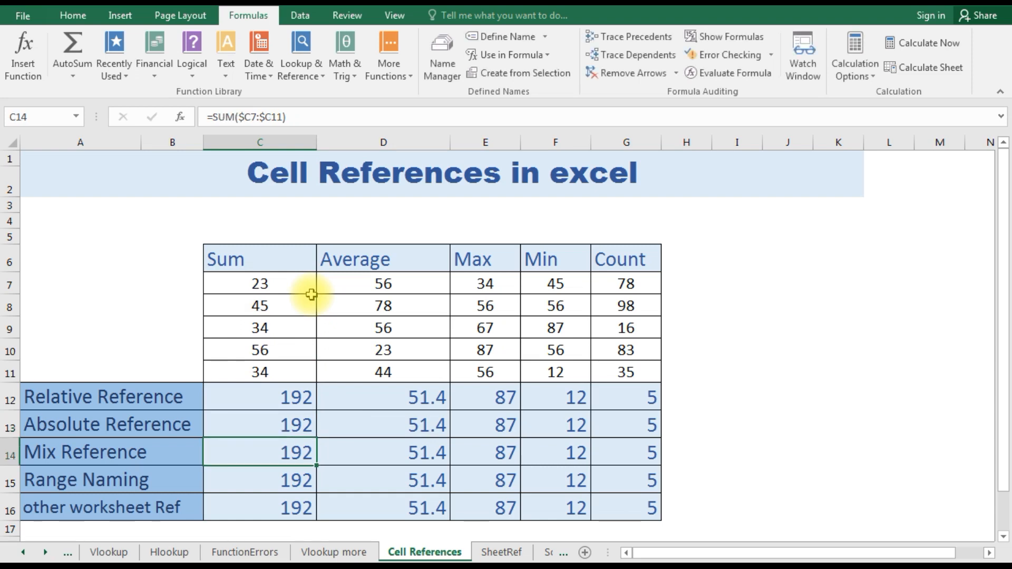
- Replace the Mix Reference formula in C14 with =sum($c7:$c11), fixing only the column letters
key("Up")
key("Down")
type("=")
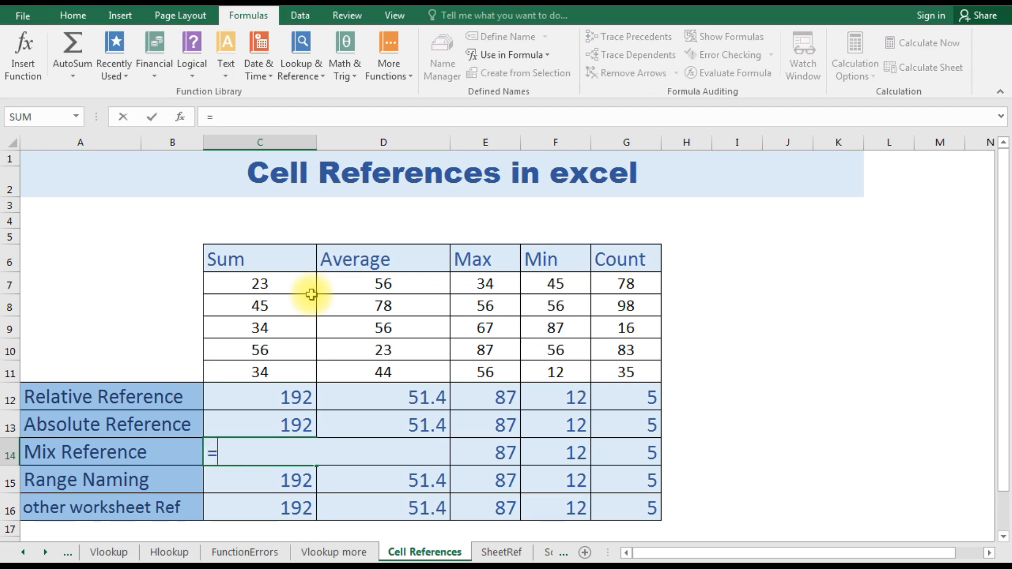
type("sum")
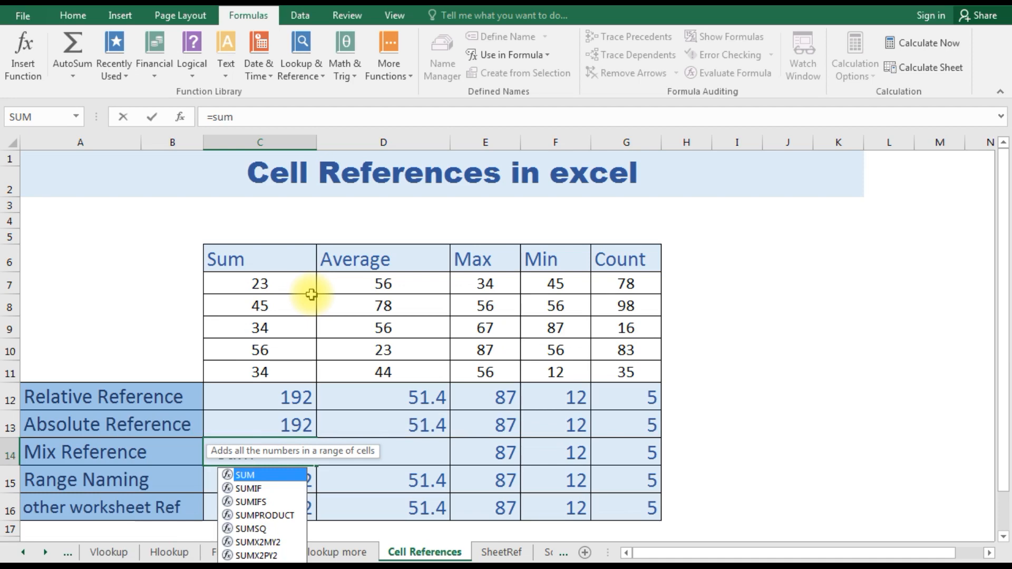
type("(")
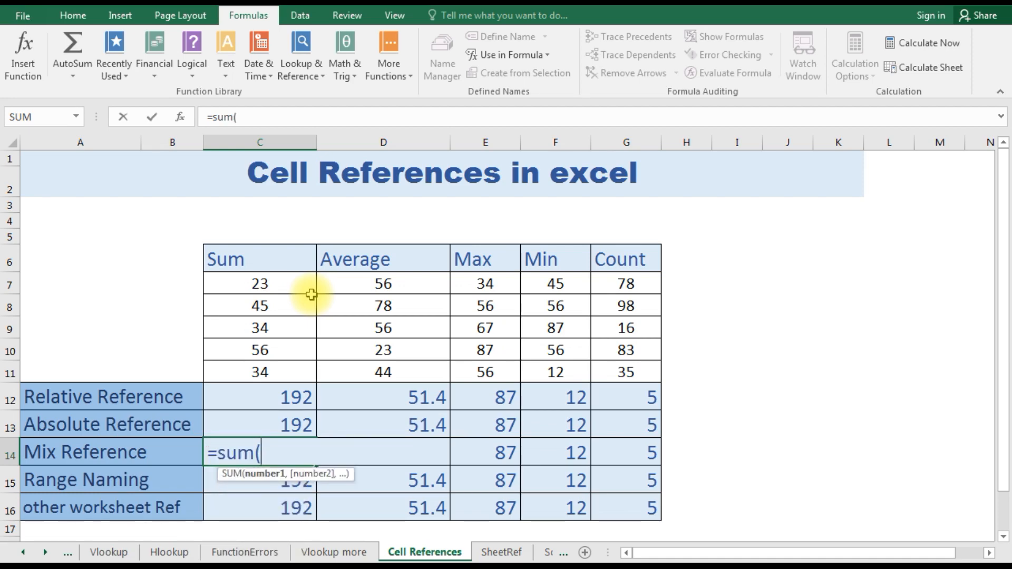
type("@")
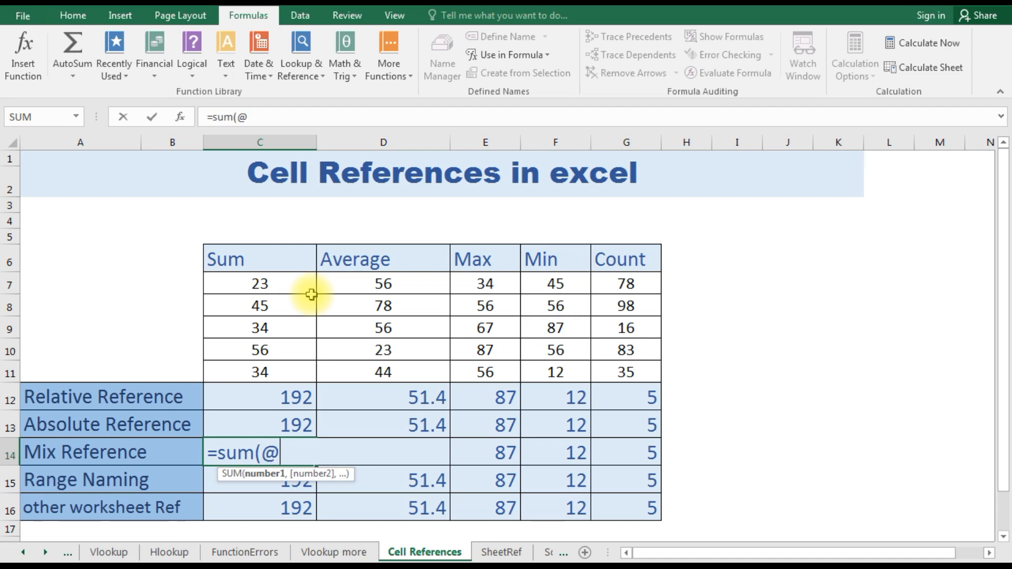
key("BackSpace")
type("$c")
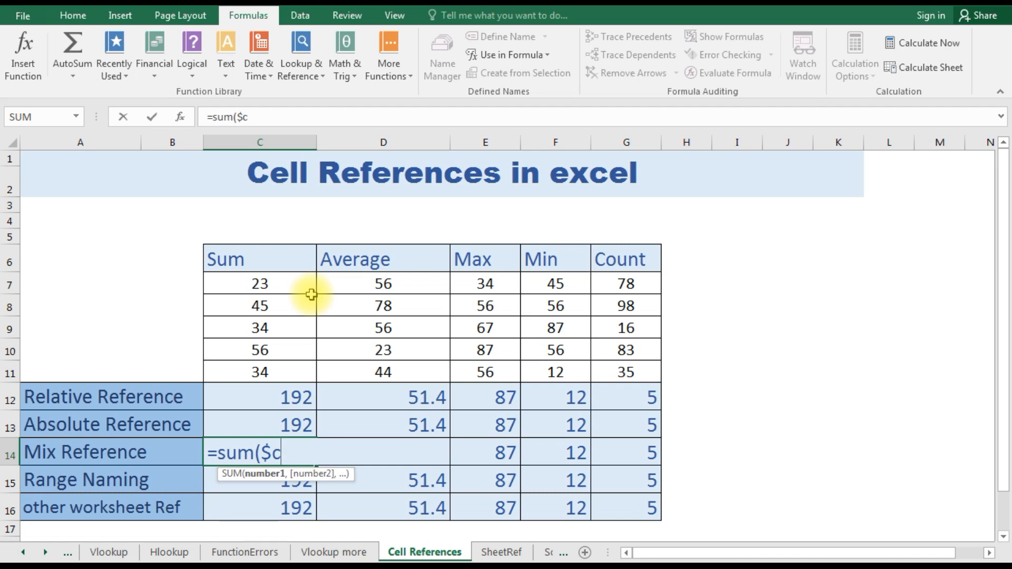
type("7")
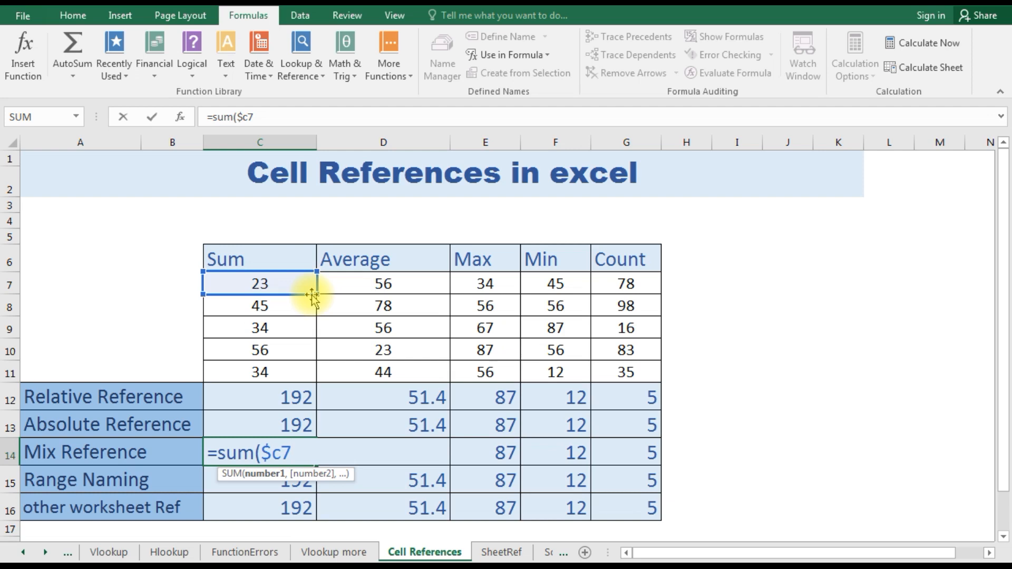
type(":")
type("$c")
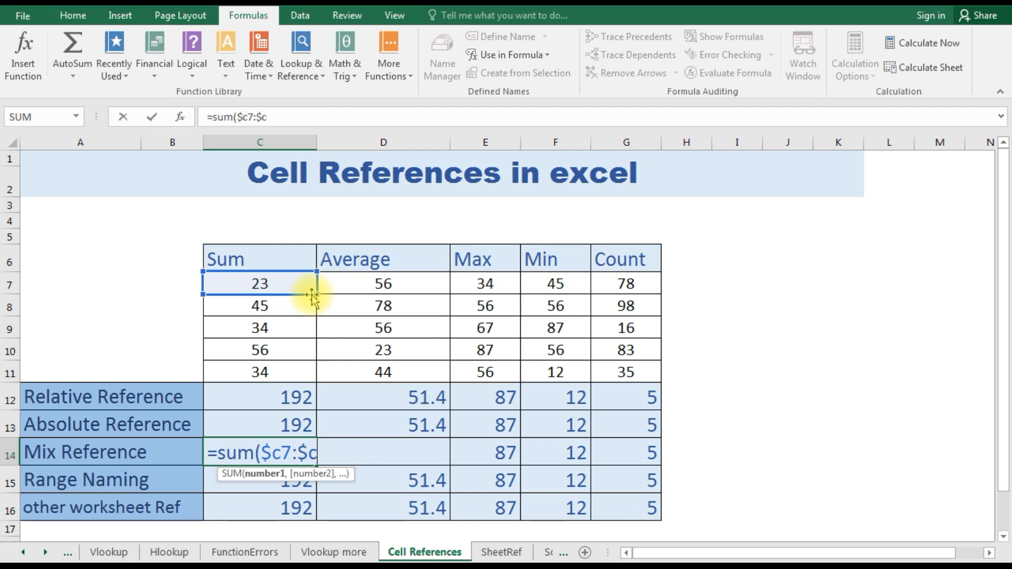
type("11")
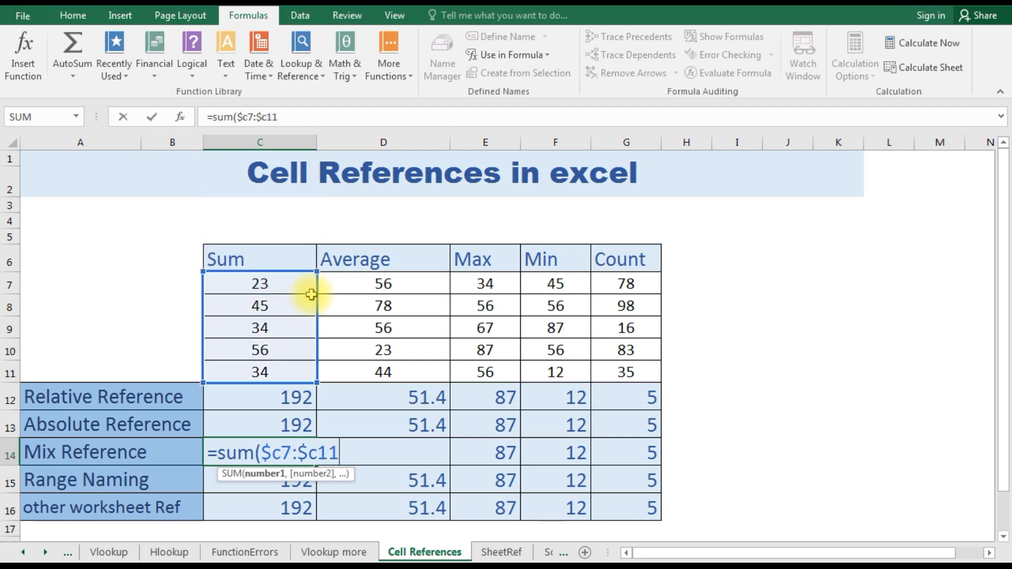
type(")")
key("Return")
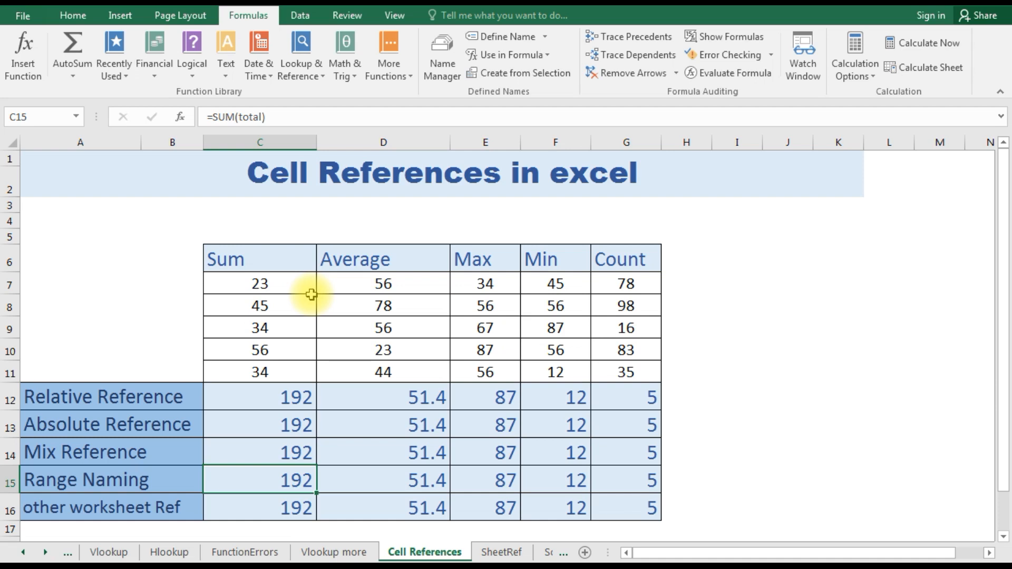
- Clear the SUM formula from the Range Naming cell C15
key("Delete")
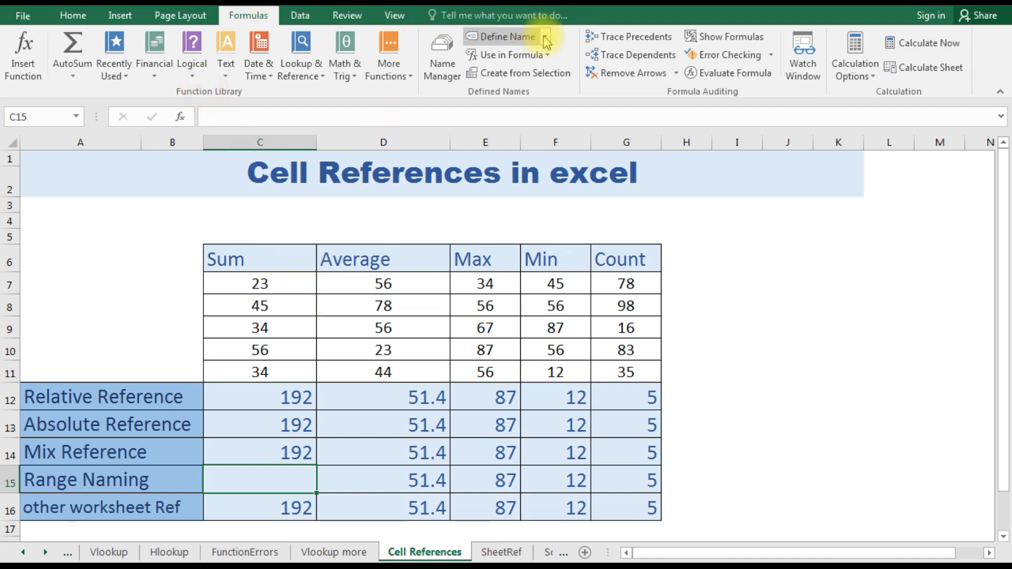
left_click(507, 36)
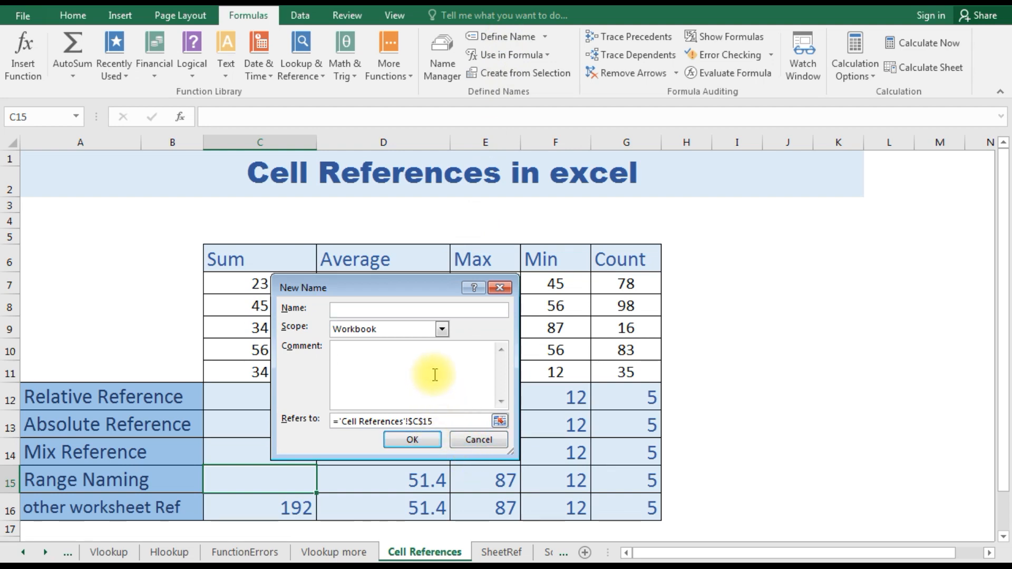
left_click(479, 441)
left_click(257, 281)
left_click_drag(260, 294, 270, 354)
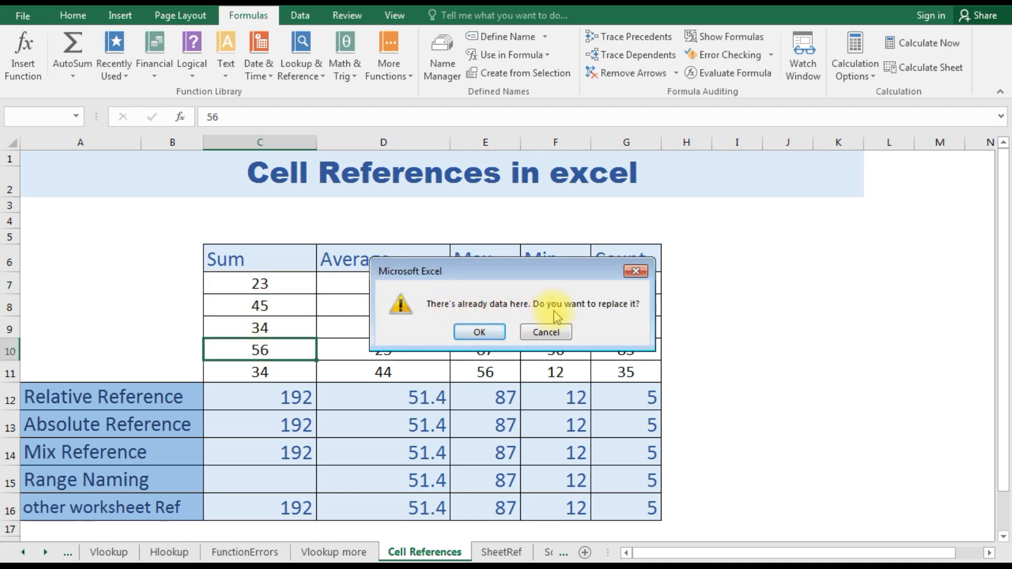
left_click(547, 332)
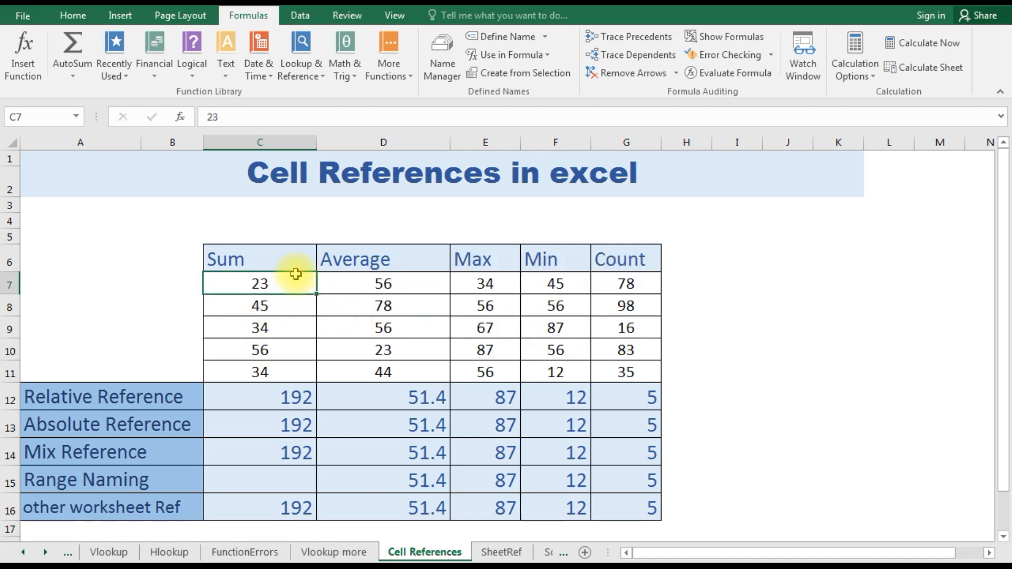
- Define the workbook-scoped name plus for the Sum column values in C7:C11
key("shift+Down")
key("shift+Down")
key("shift+Down")
key("shift+Down")
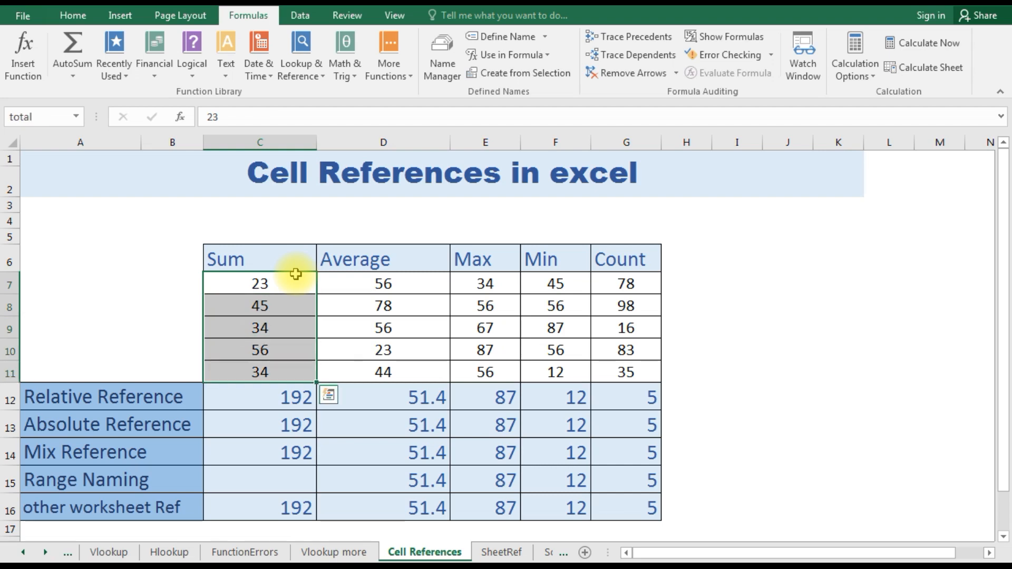
left_click(514, 36)
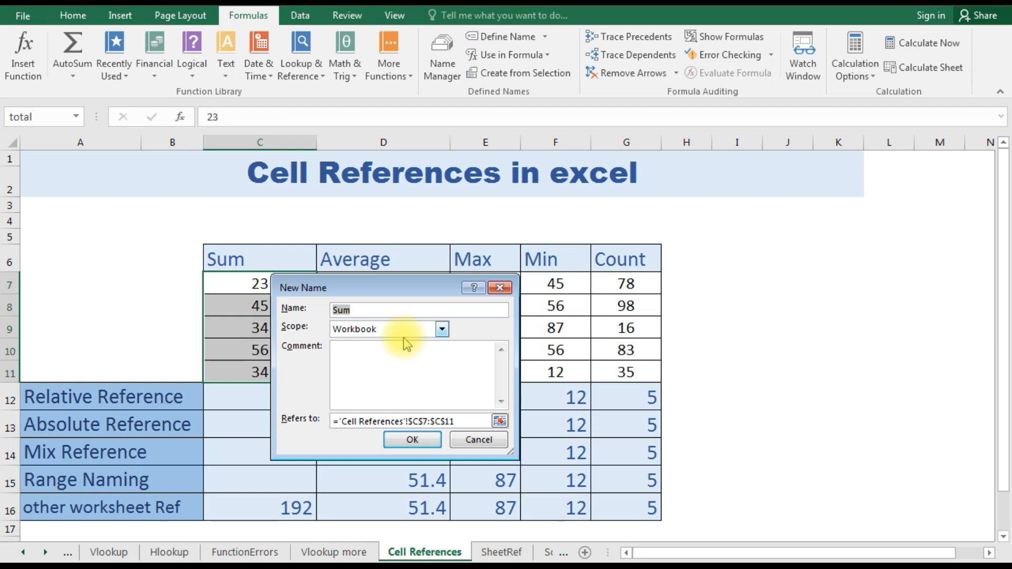
type("plus")
left_click(405, 440)
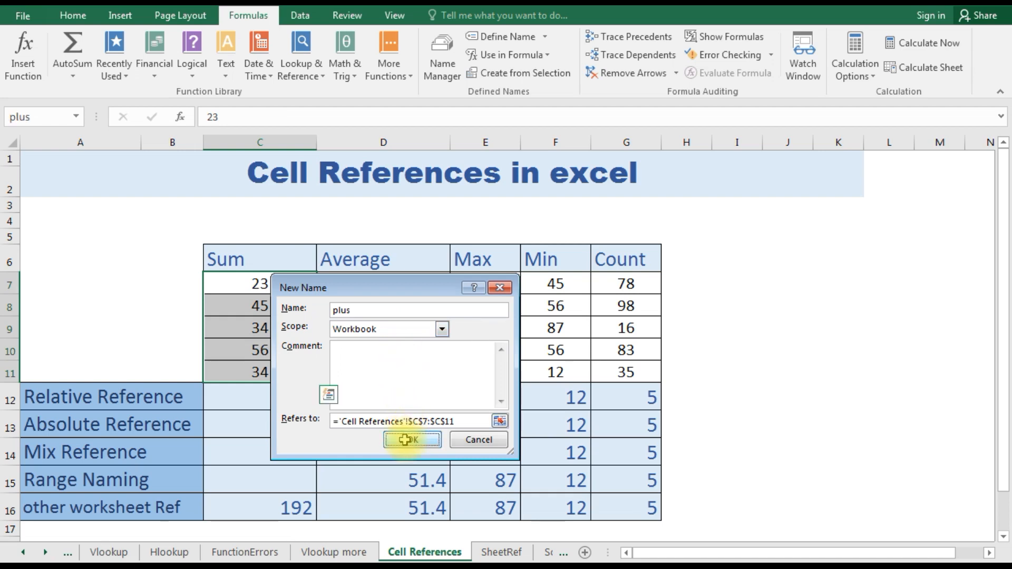
- Enter the named-range formula =sum(plus) in the Range Naming cell C15
left_click(294, 474)
type("=sum")
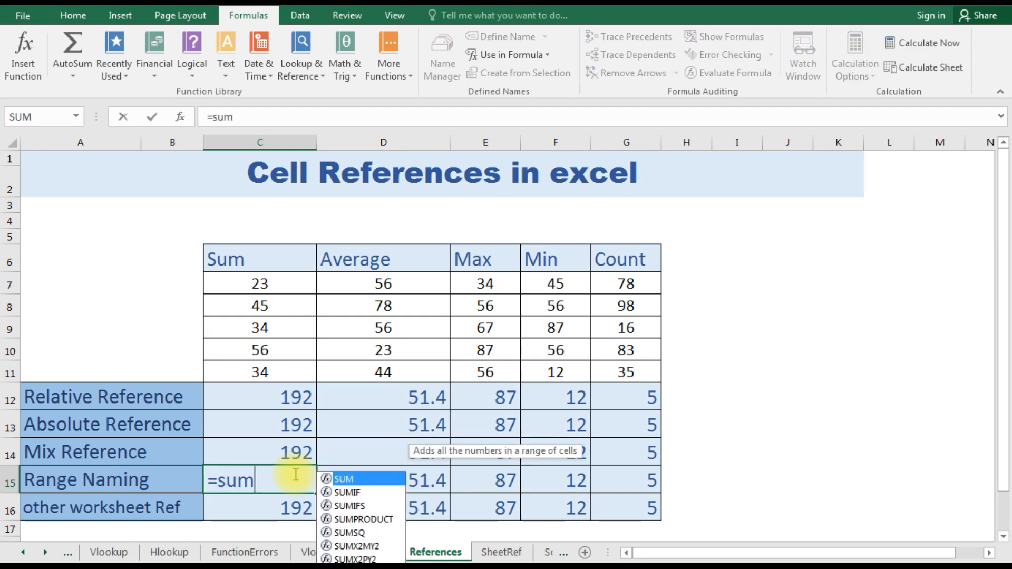
type("(")
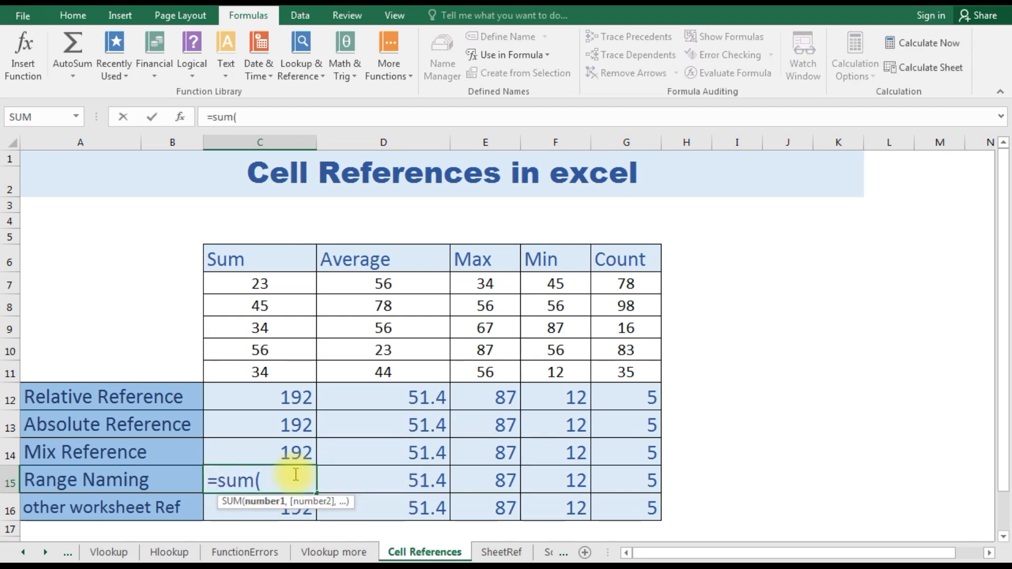
type("pl")
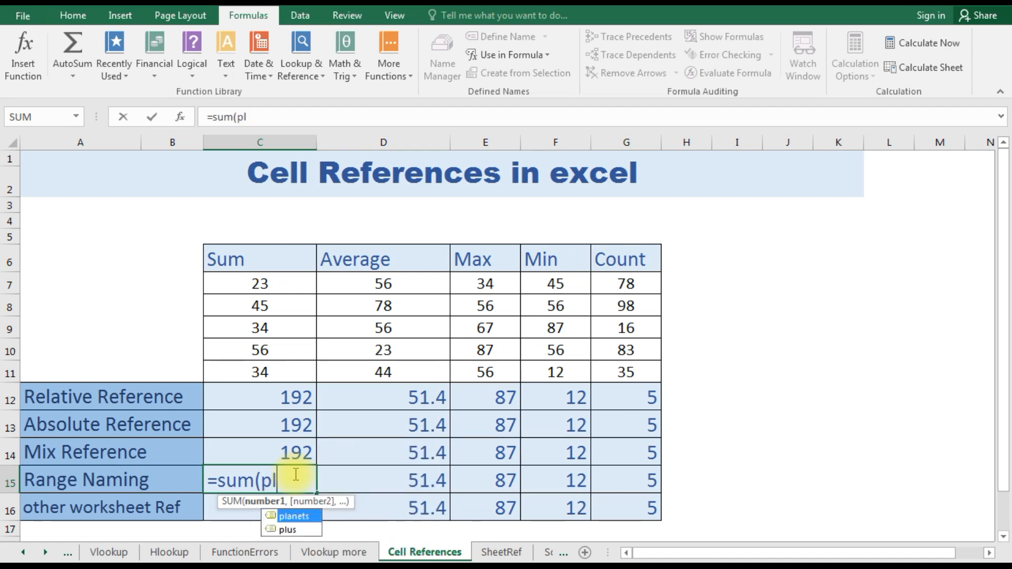
type("us)")
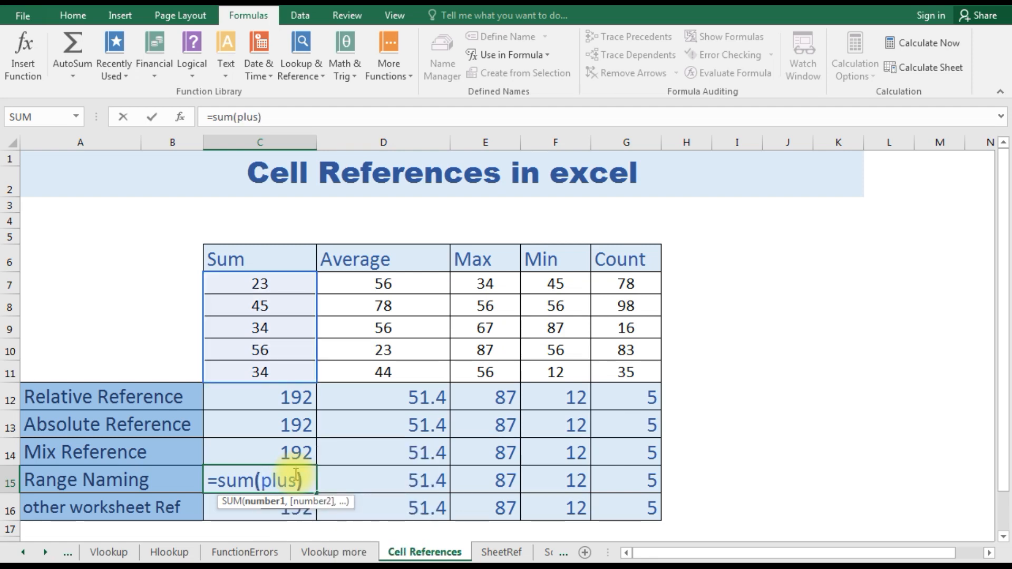
key("Return")
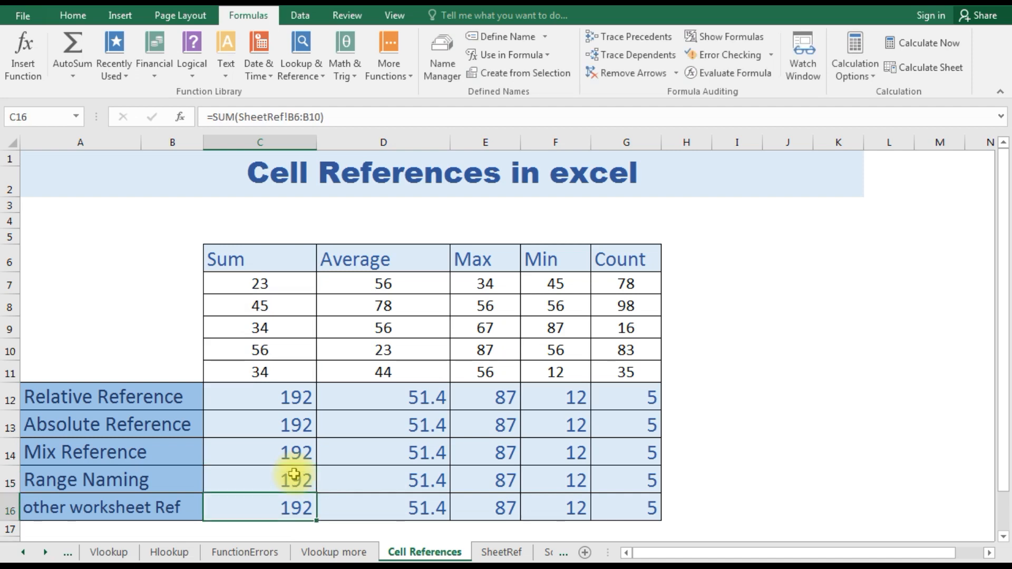
- Try to rebuild the other worksheet reference in C16 as a SUM over B6:B10 picked on the SheetRef sheet
type("=")
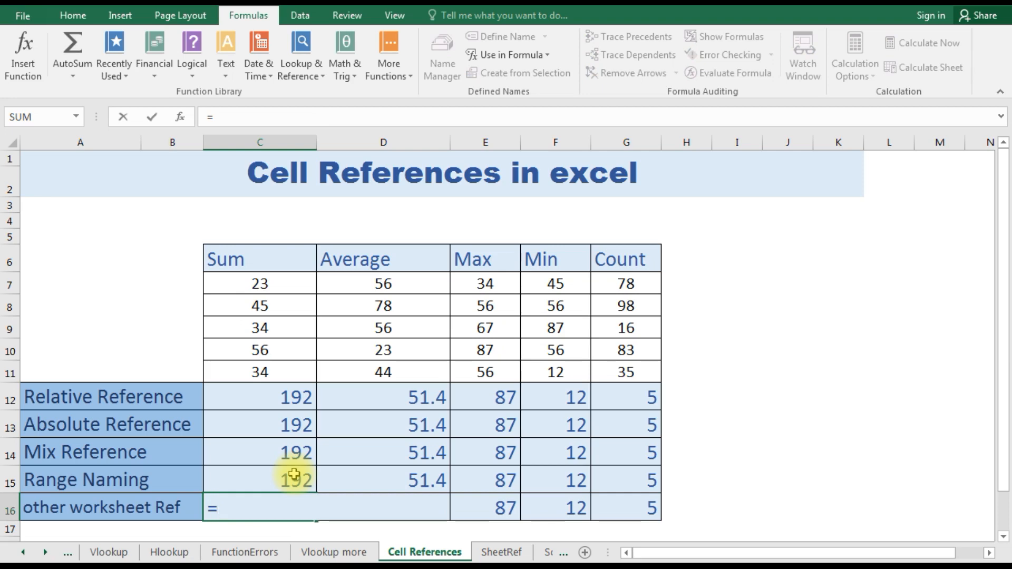
type("sum")
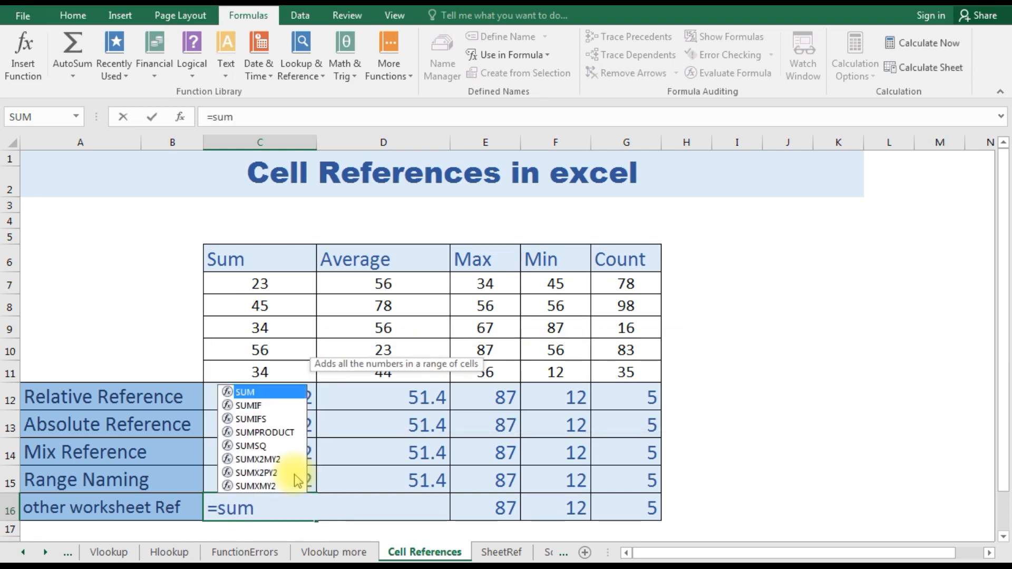
type("(")
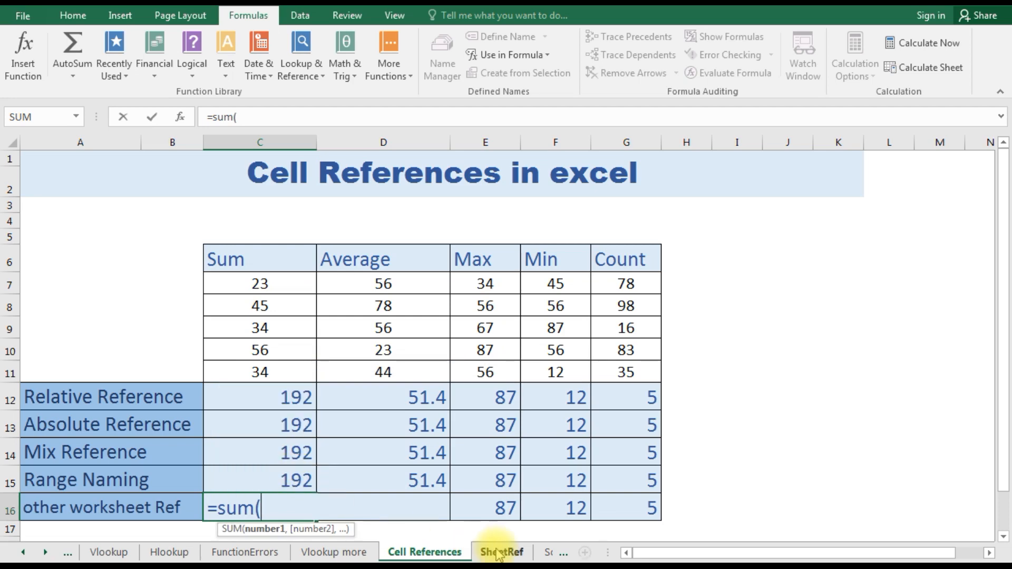
left_click(500, 552)
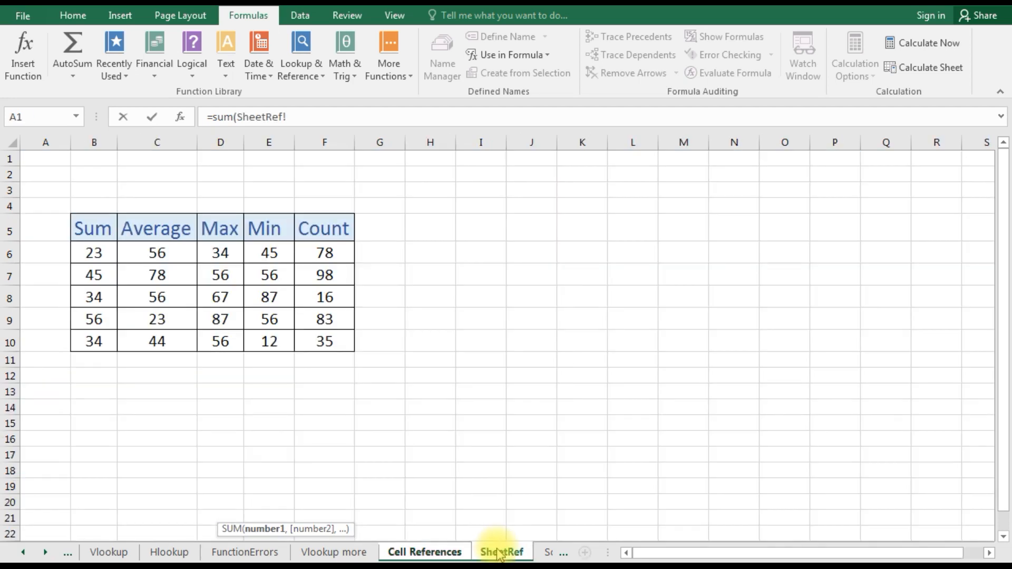
left_click(105, 255)
left_click_drag(106, 255, 98, 355)
left_click_drag(95, 254, 94, 337)
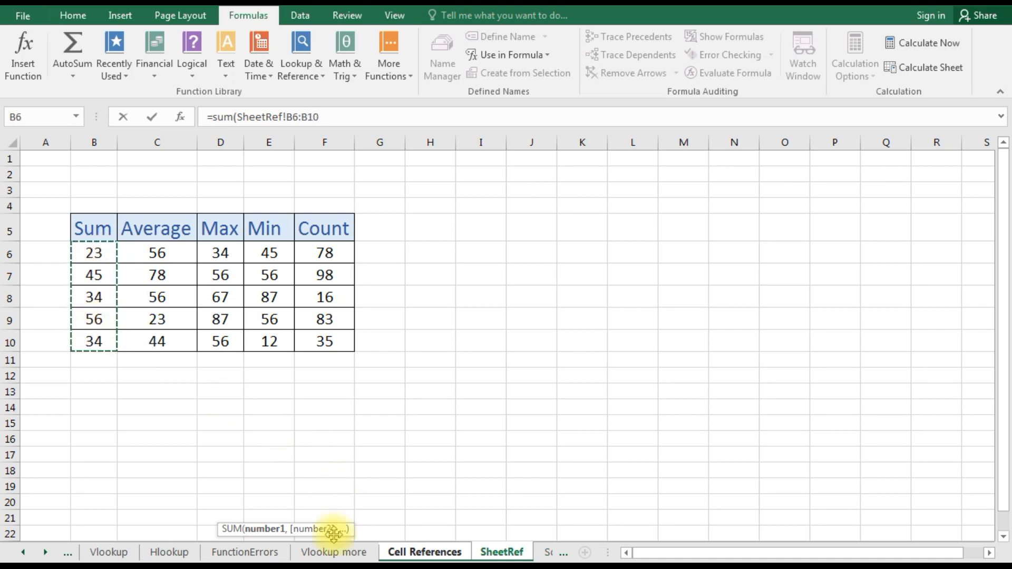
left_click(422, 552)
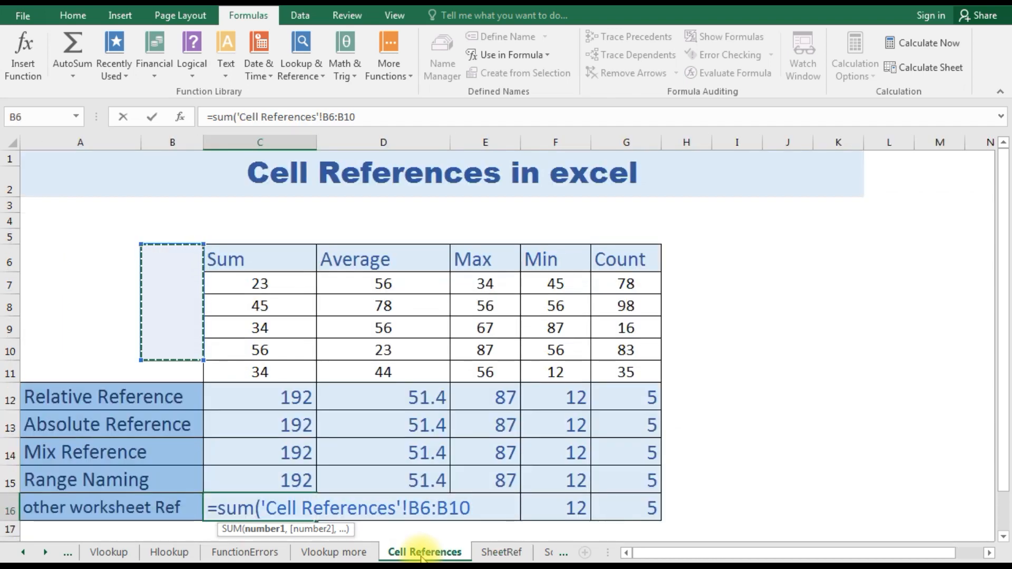
type(")")
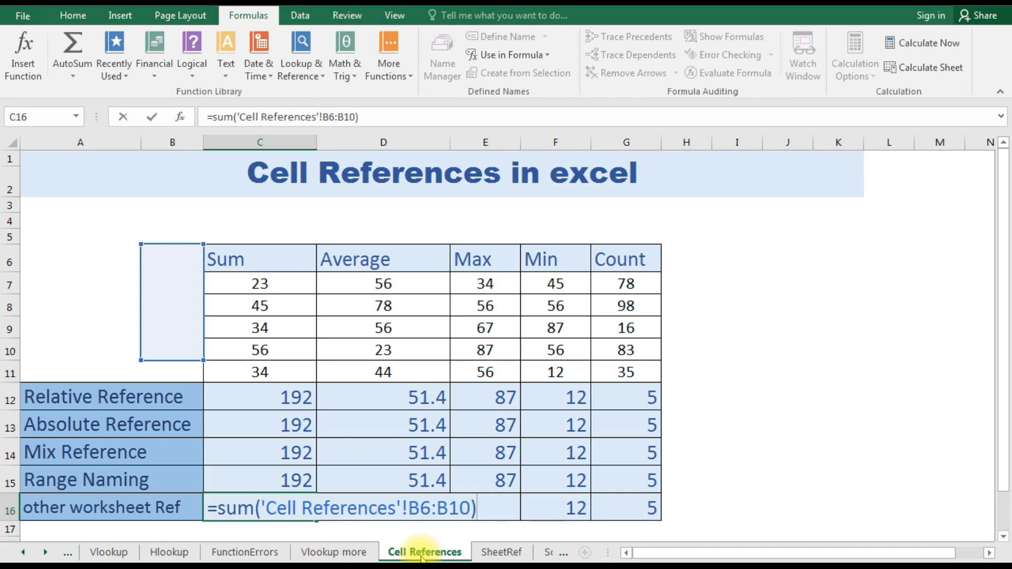
key("Left")
key("Right")
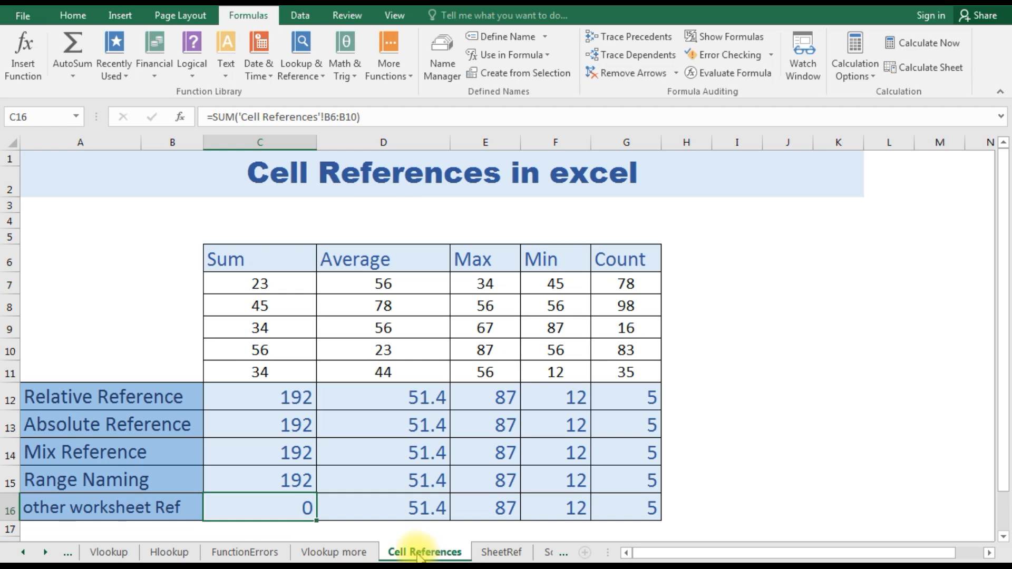
- Replace the formula in the other worksheet Ref cell C16 with =sum(SheetRef!B6:B10) and check the entered formula
type("=sum")
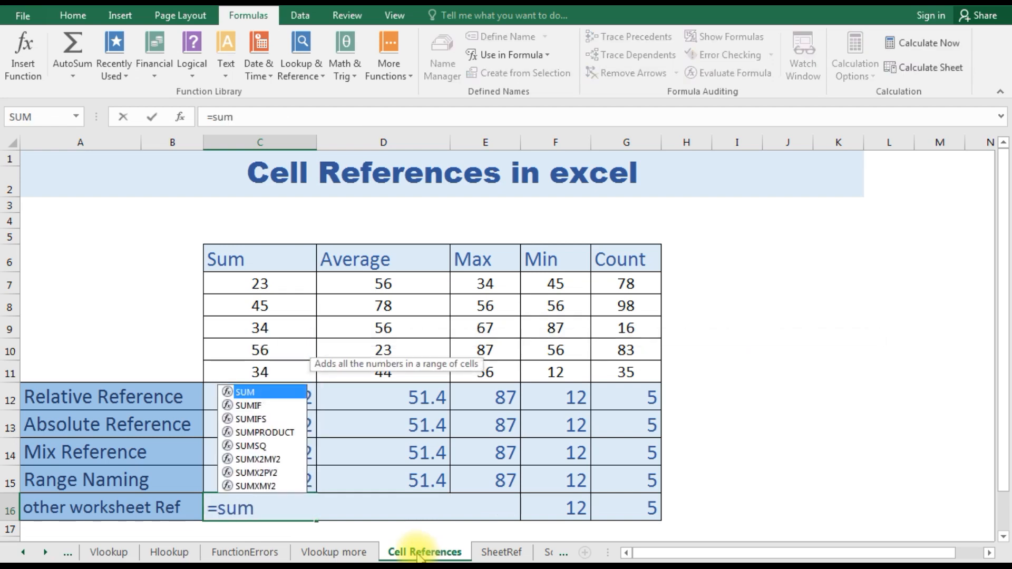
type("(")
left_click(501, 553)
left_click_drag(88, 259, 90, 326)
left_click(88, 337)
left_click(84, 254)
key("shift+Down")
key("shift+Down")
key("shift+Down")
key("shift+Down")
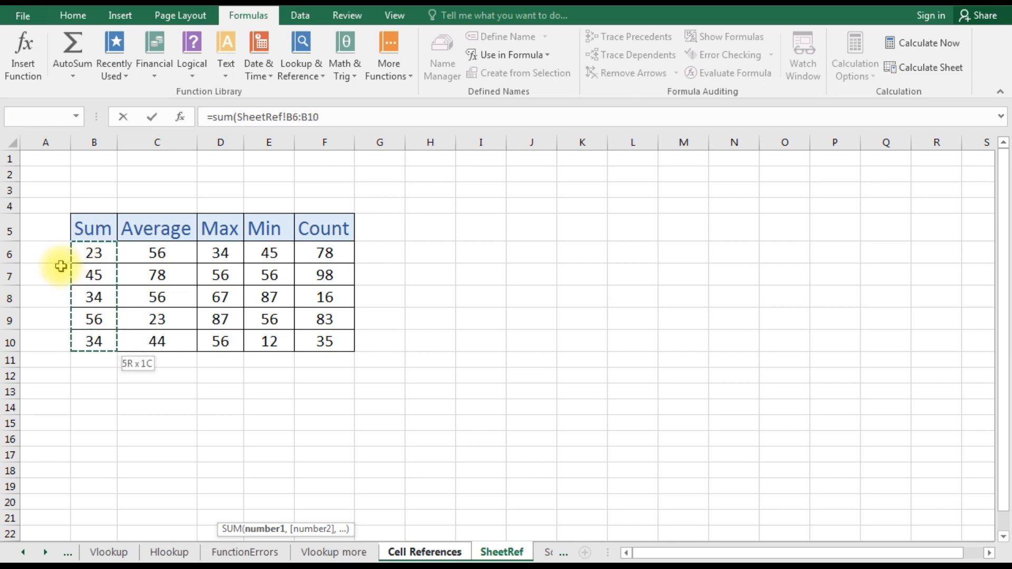
key("Return")
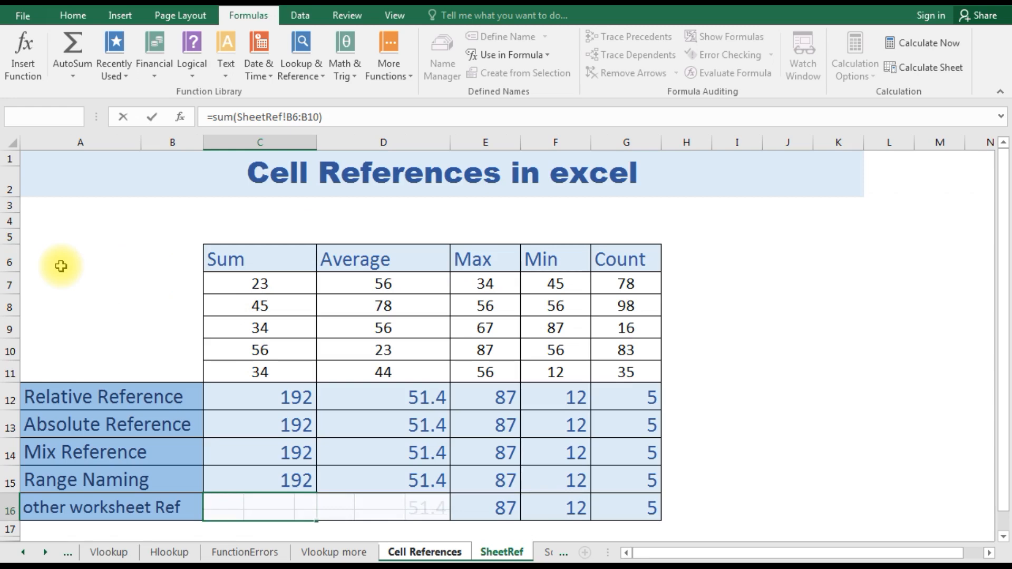
left_click(271, 507)
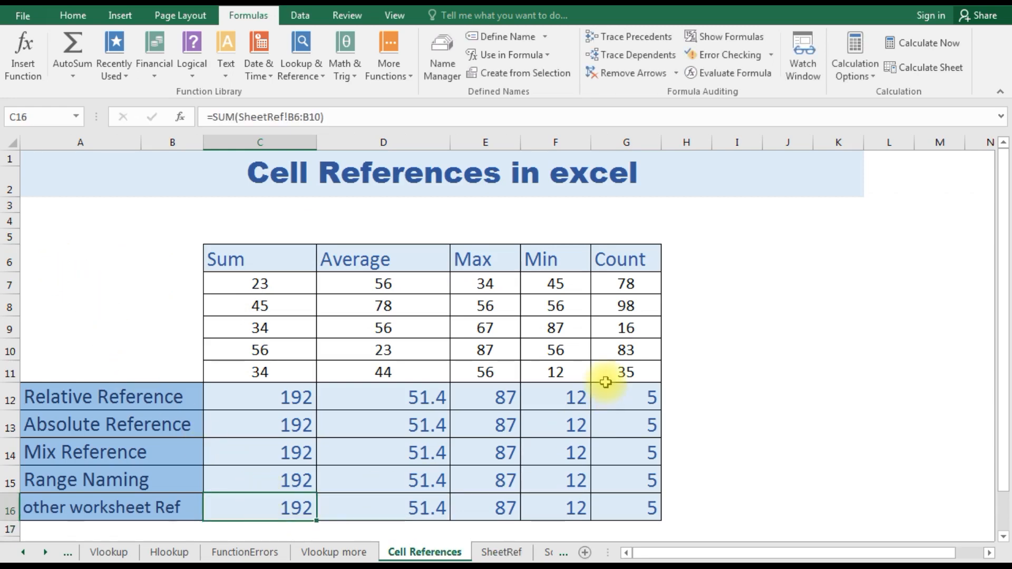
left_click(710, 351)
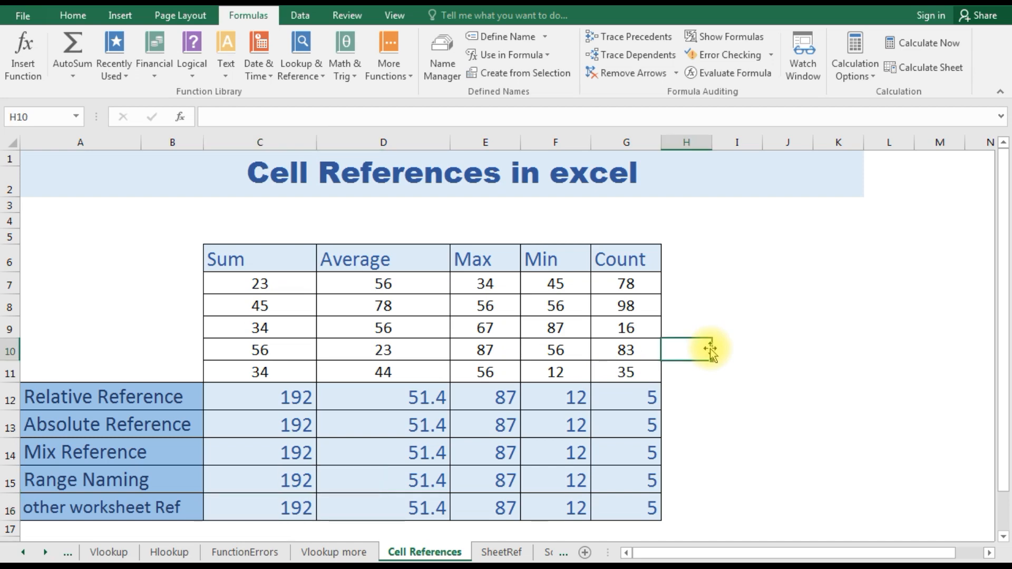